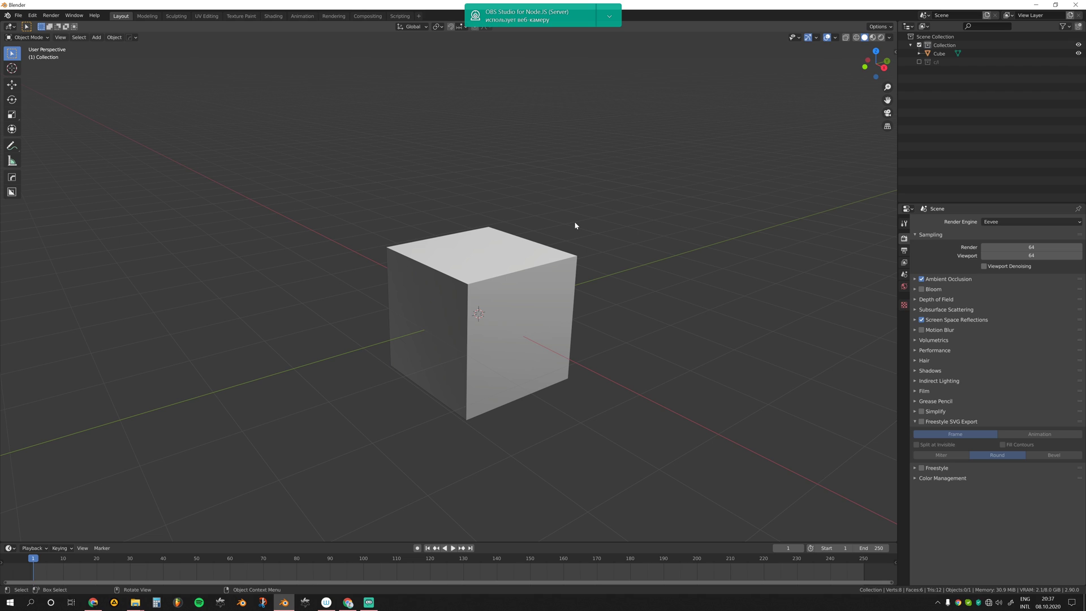
# - Switch the render engine to Cycles with the Experimental feature set
pyautogui.click(1000, 222)
pyautogui.click(1007, 250)
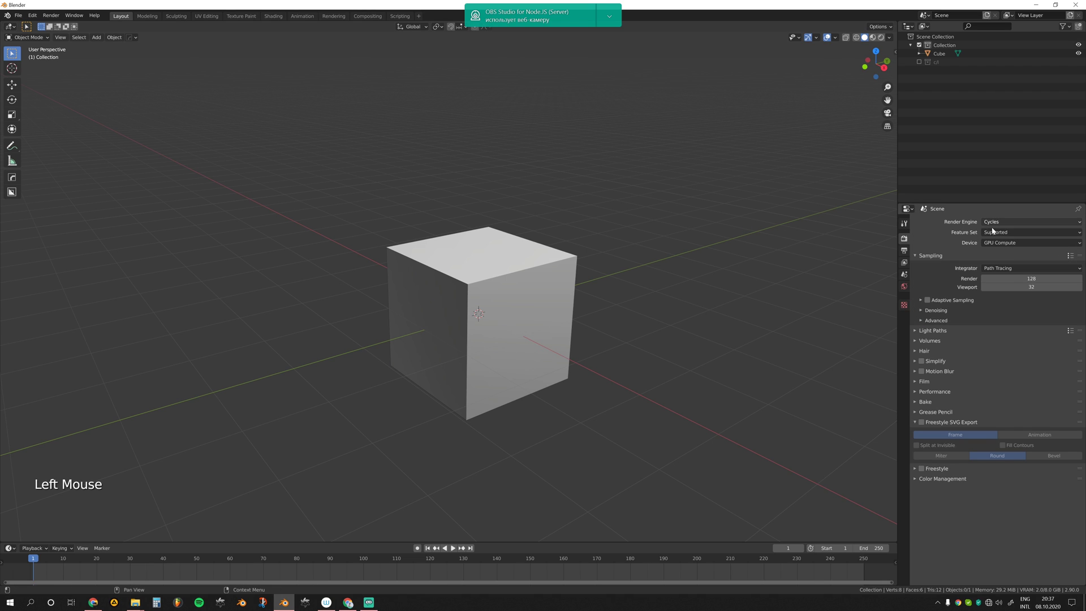
pyautogui.click(1012, 233)
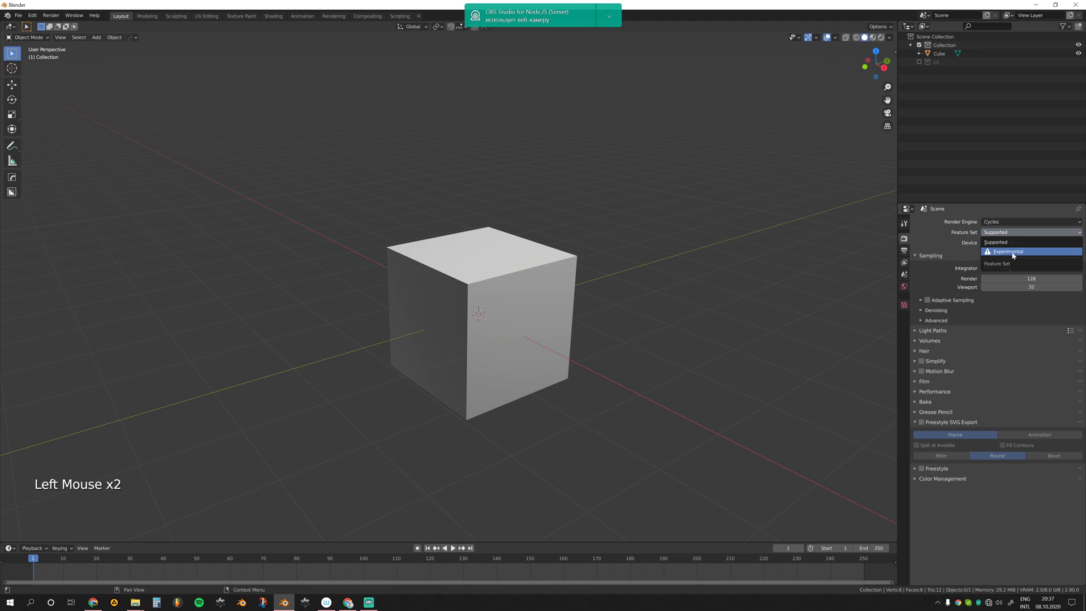
pyautogui.click(1009, 251)
# - Set the subdivision dicing rate to 3 px for both render and viewport
pyautogui.click(943, 351)
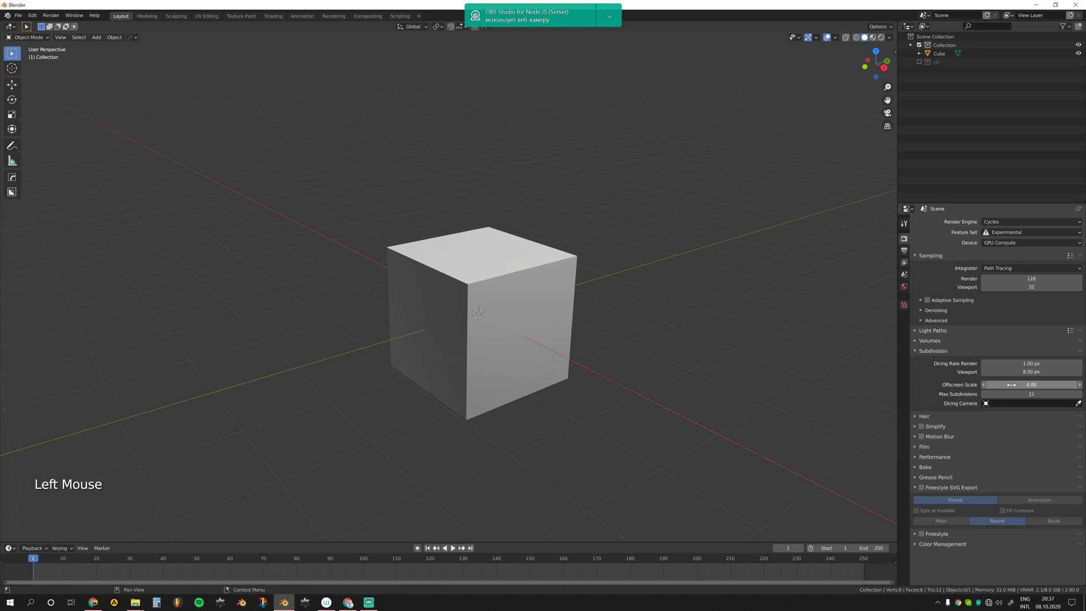
pyautogui.moveTo(1026, 363); pyautogui.dragTo(1027, 372)
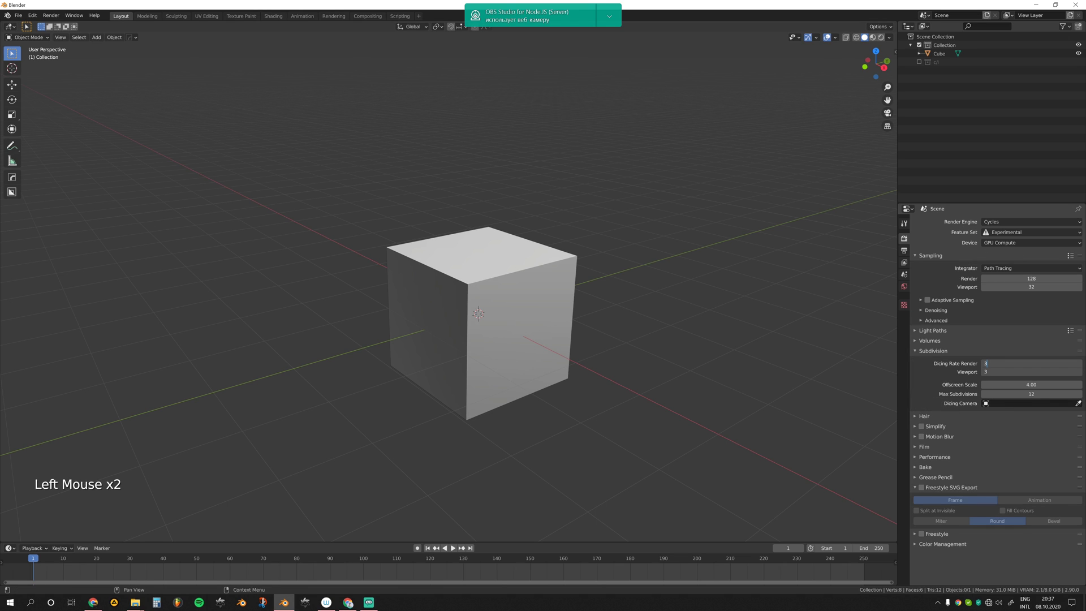
pyautogui.press('Return')
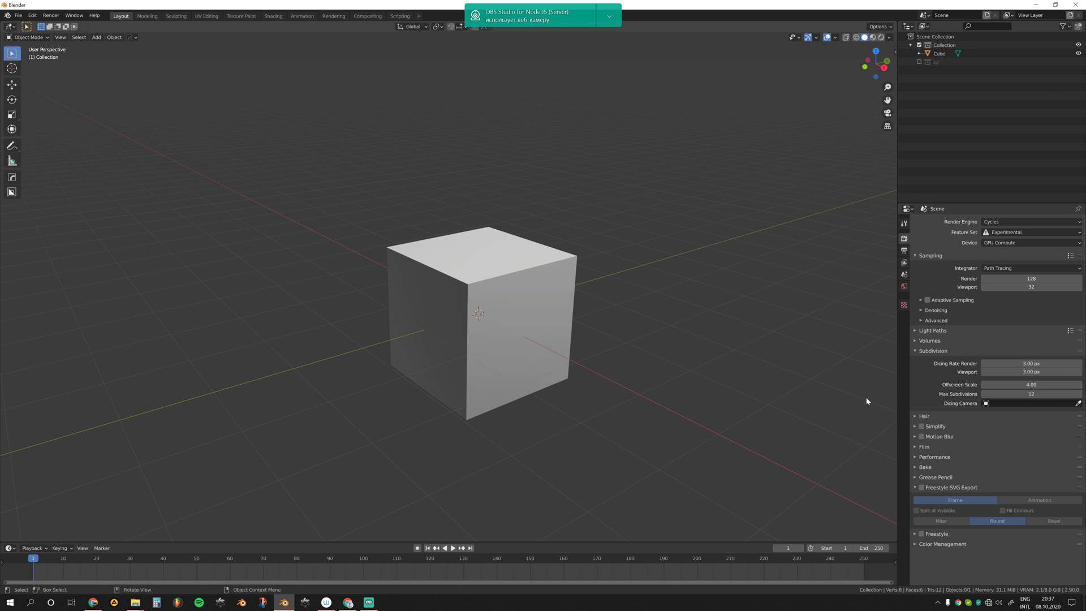
# - Enlarge the timeline area and delete the default cube
pyautogui.moveTo(124, 542); pyautogui.dragTo(130, 419)
pyautogui.click(436, 290)
pyautogui.press('x')
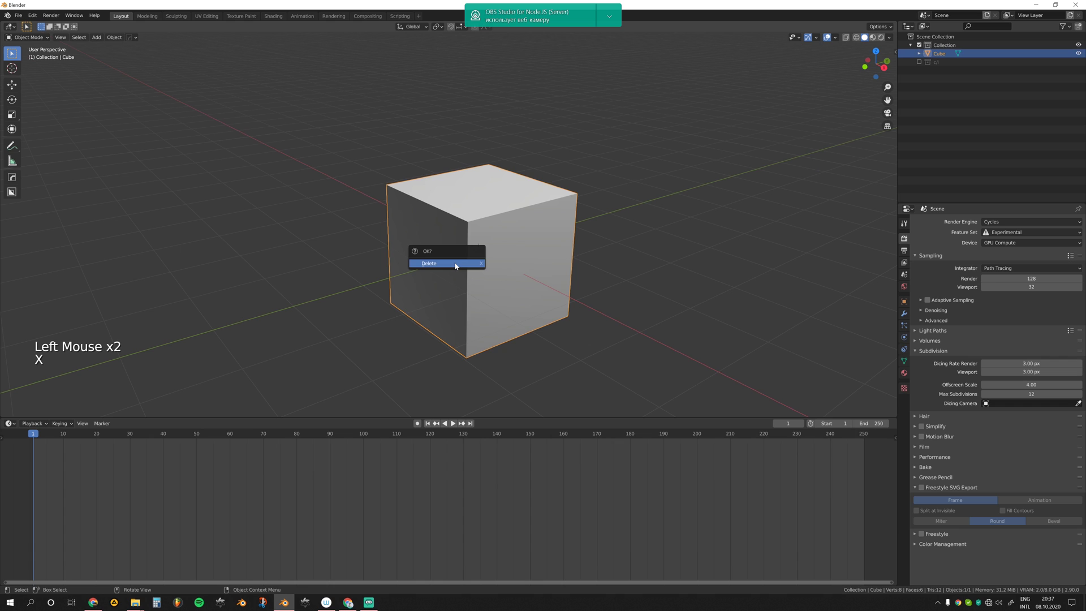
pyautogui.click(456, 264)
# - Add a mesh plane, scale it up to several times its size and apply its scale
pyautogui.hotkey('shift', 'a')
pyautogui.moveTo(456, 233)
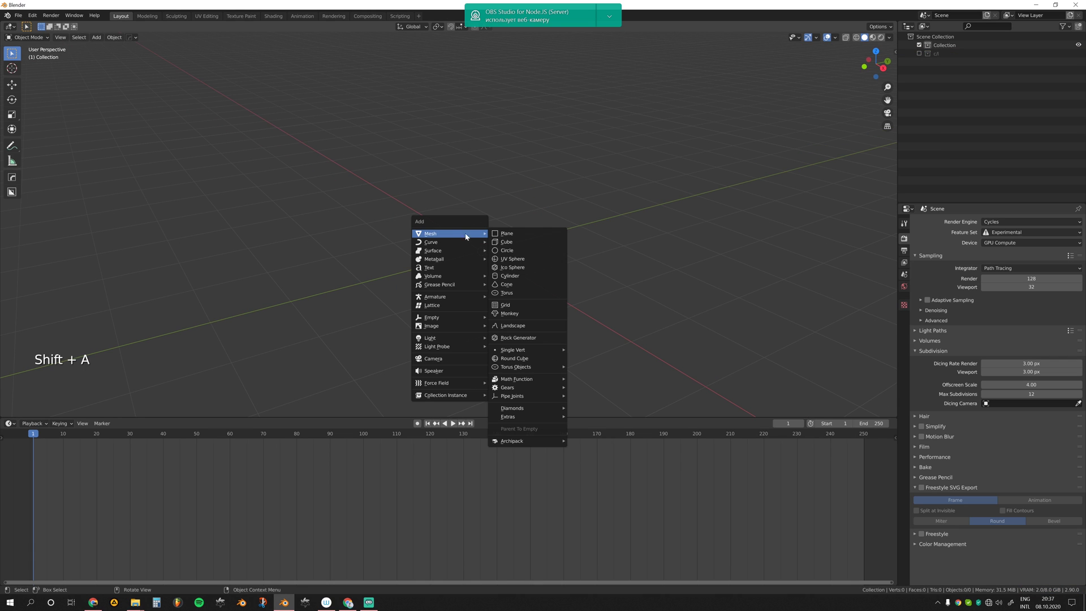
pyautogui.click(527, 236)
pyautogui.press('s')
pyautogui.click(734, 239)
pyautogui.scroll(-4, 734, 239)
pyautogui.scroll(1, 734, 239)
pyautogui.moveTo(734, 239); pyautogui.dragTo(703, 252, button='middle')
pyautogui.hotkey('ctrl', 'a')
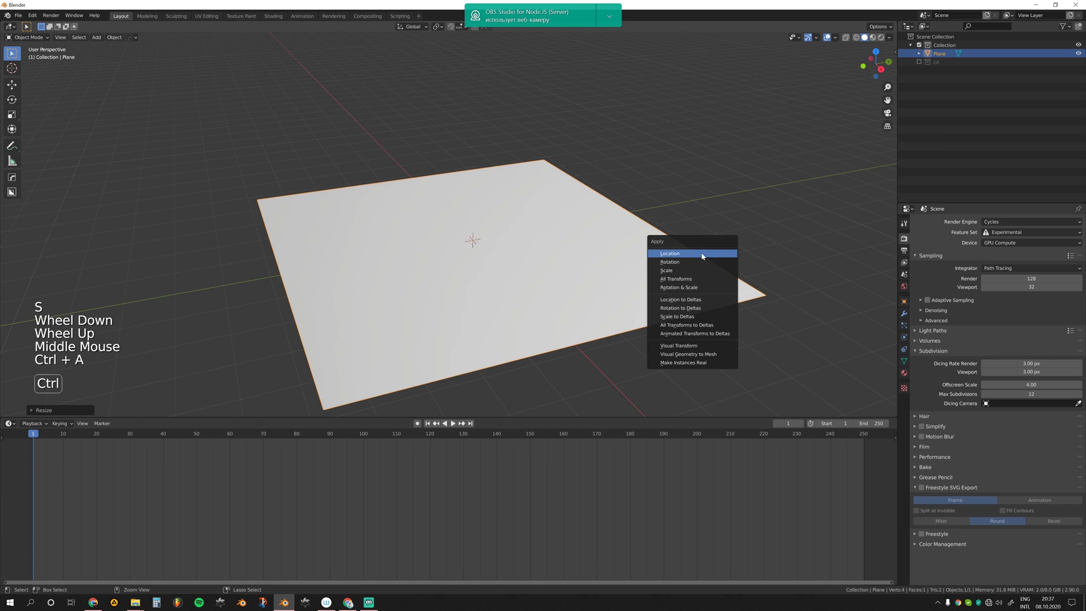
pyautogui.click(703, 270)
# - Add a Subdivision Surface modifier to the plane, set to Simple with Adaptive Subdivision enabled
pyautogui.click(904, 313)
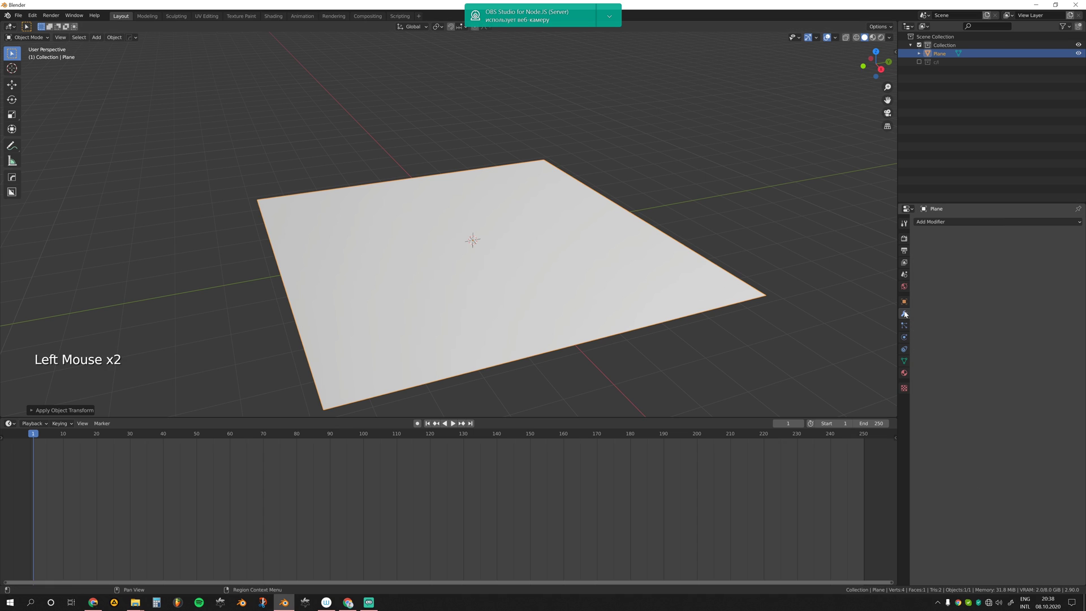
pyautogui.click(956, 222)
pyautogui.click(915, 354)
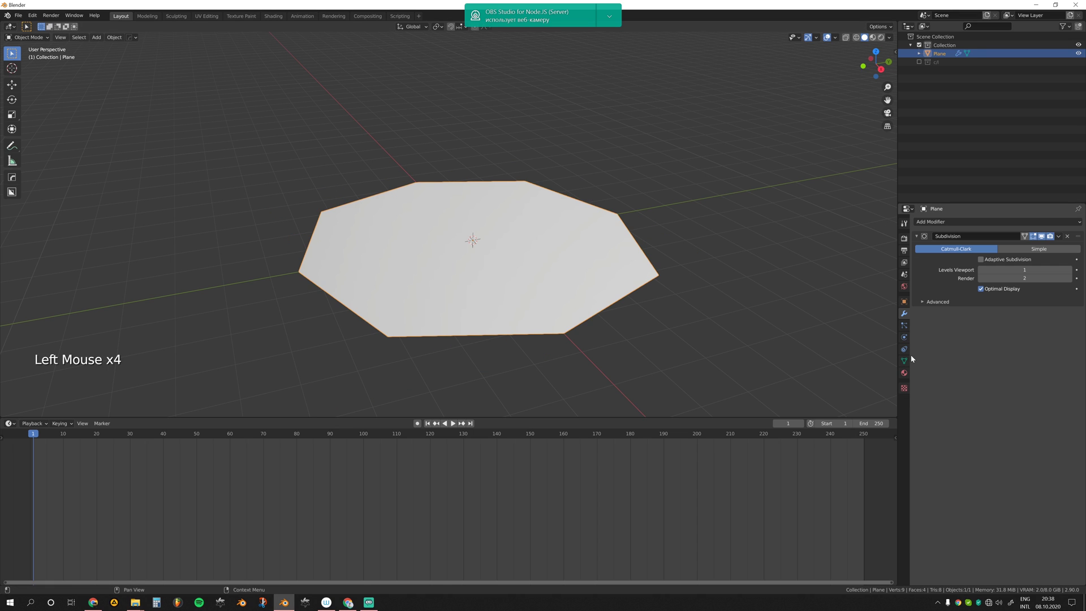
pyautogui.click(1039, 249)
pyautogui.click(981, 259)
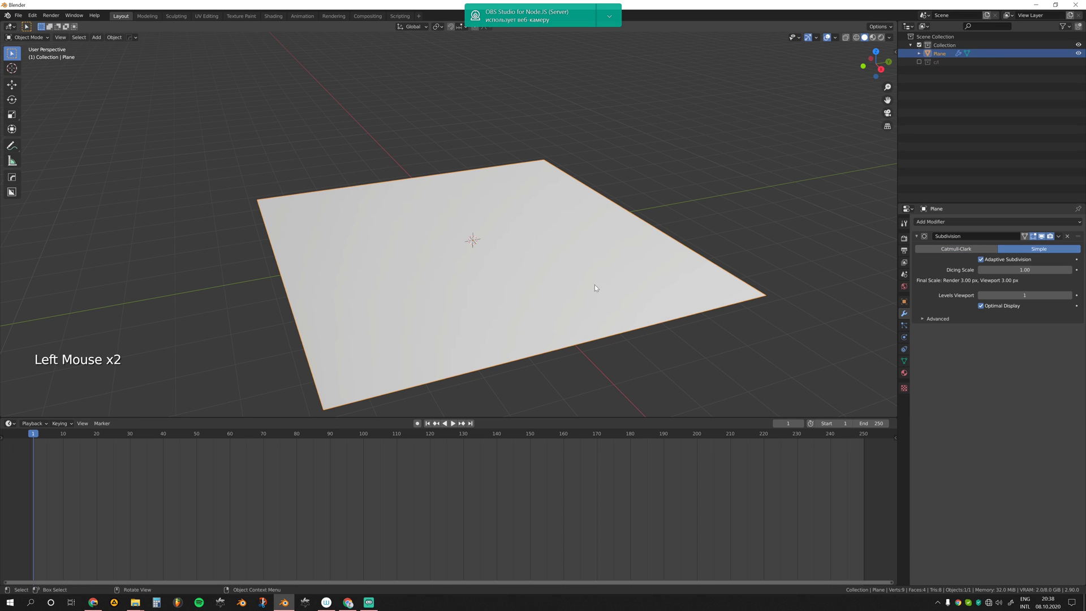
# - Enlarge the timeline area further, turn it into a Shader Editor and create a new material for the plane
pyautogui.moveTo(595, 283); pyautogui.dragTo(509, 294, button='middle')
pyautogui.keyDown('ctrl'); pyautogui.moveTo(509, 294); pyautogui.dragTo(424, 311, button='middle'); pyautogui.keyUp('ctrl')
pyautogui.moveTo(424, 311); pyautogui.dragTo(336, 327, button='middle')
pyautogui.click(170, 415)
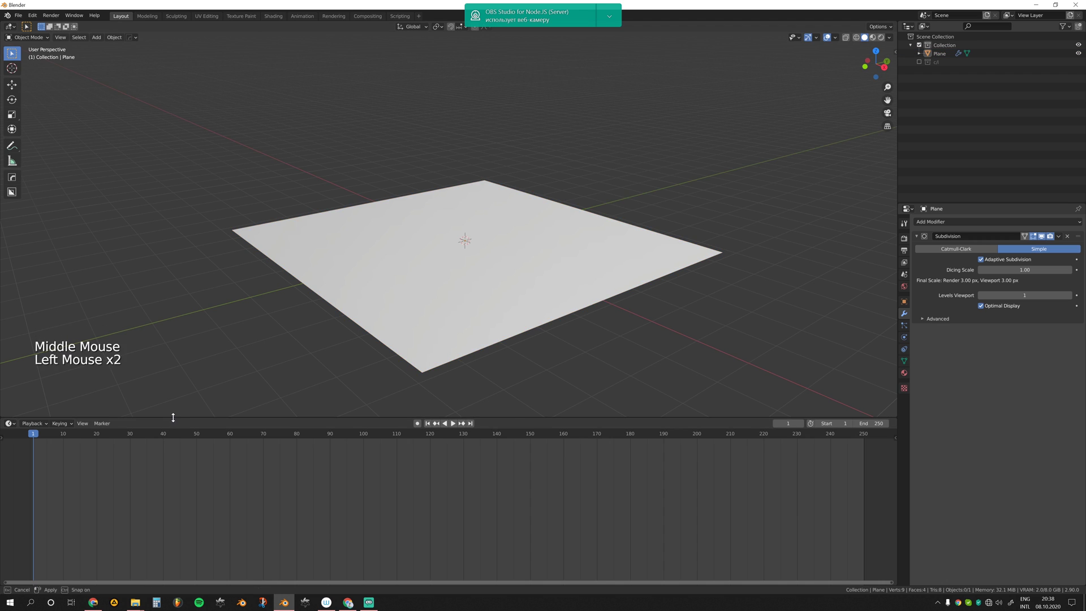
pyautogui.moveTo(170, 416); pyautogui.dragTo(170, 367)
pyautogui.click(10, 373)
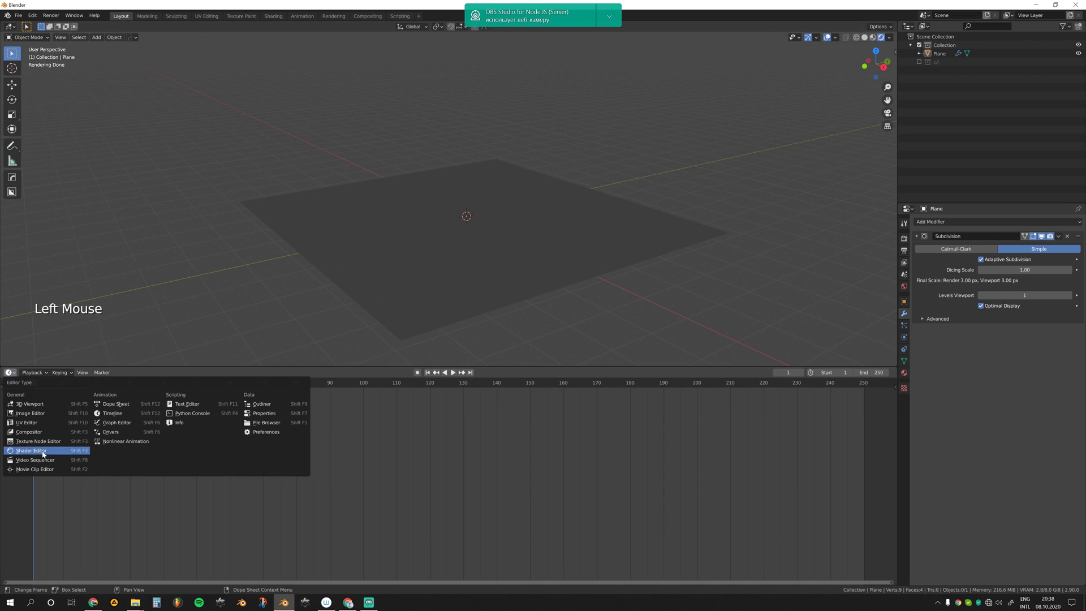
pyautogui.click(44, 450)
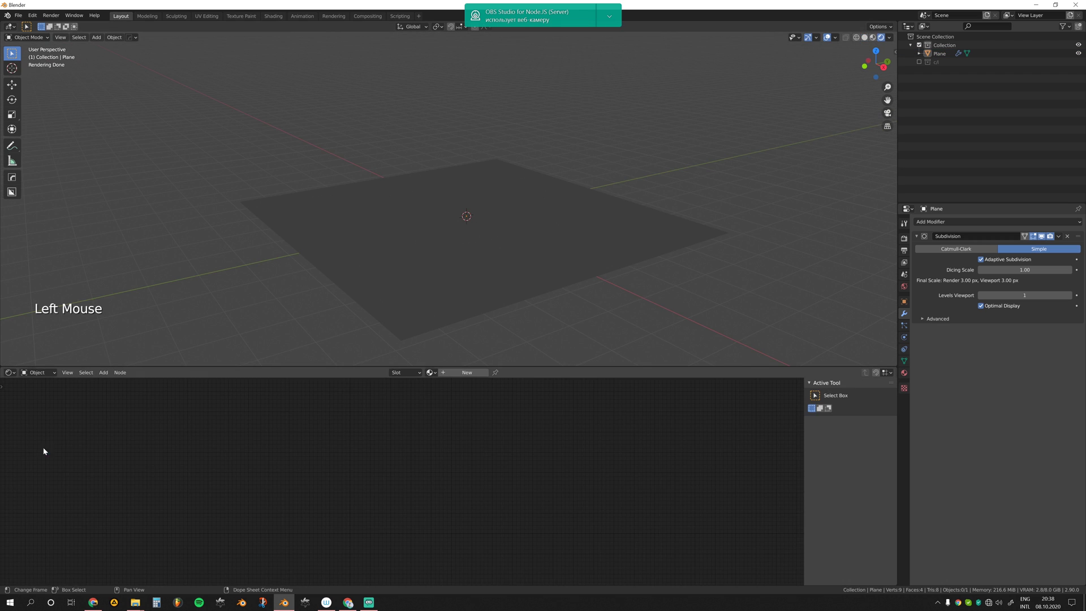
pyautogui.click(467, 372)
pyautogui.scroll(3, 383, 464)
# - Light the world with a Nishita Sky Texture and set its sun elevation to 5°
pyautogui.click(903, 286)
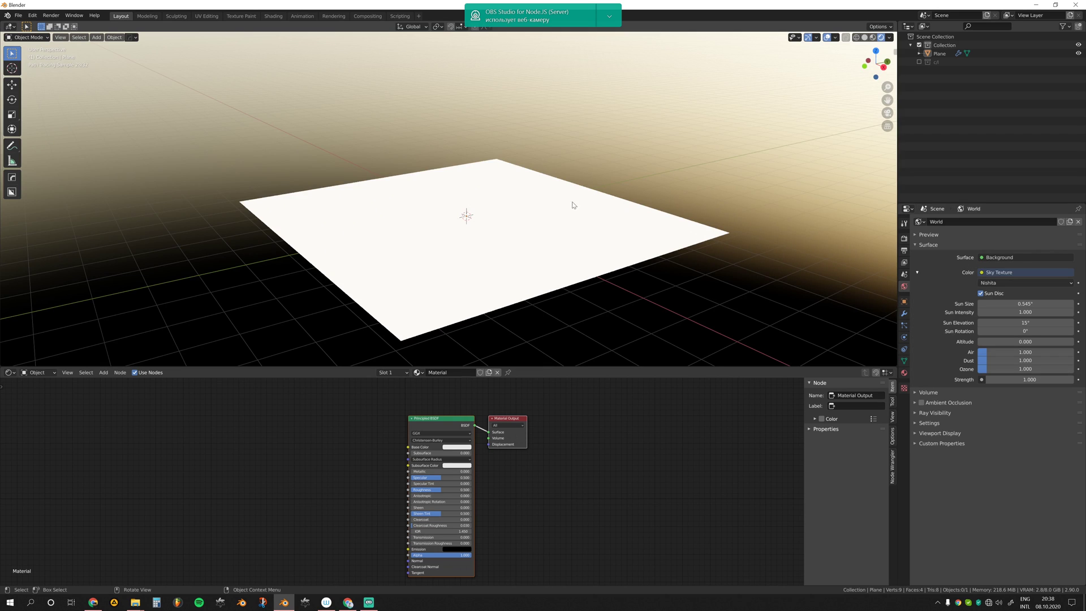
pyautogui.doubleClick(1025, 323)
pyautogui.write('5')
pyautogui.press('Return')
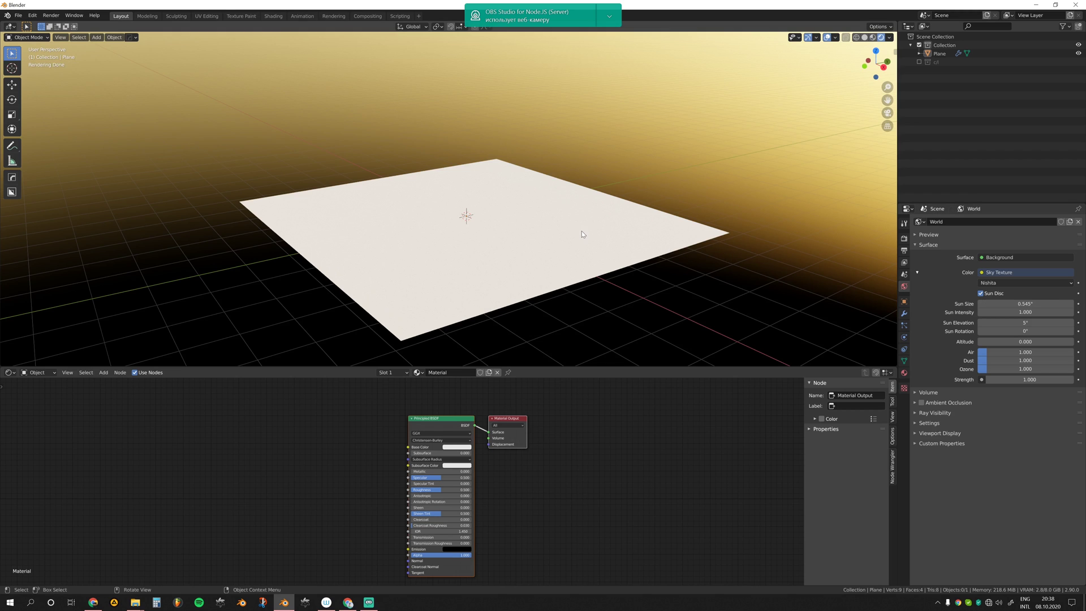
# - Make room in the plane's node tree and add a Displacement node connected to the Material Output's Displacement input
pyautogui.moveTo(581, 231); pyautogui.dragTo(545, 209, button='middle')
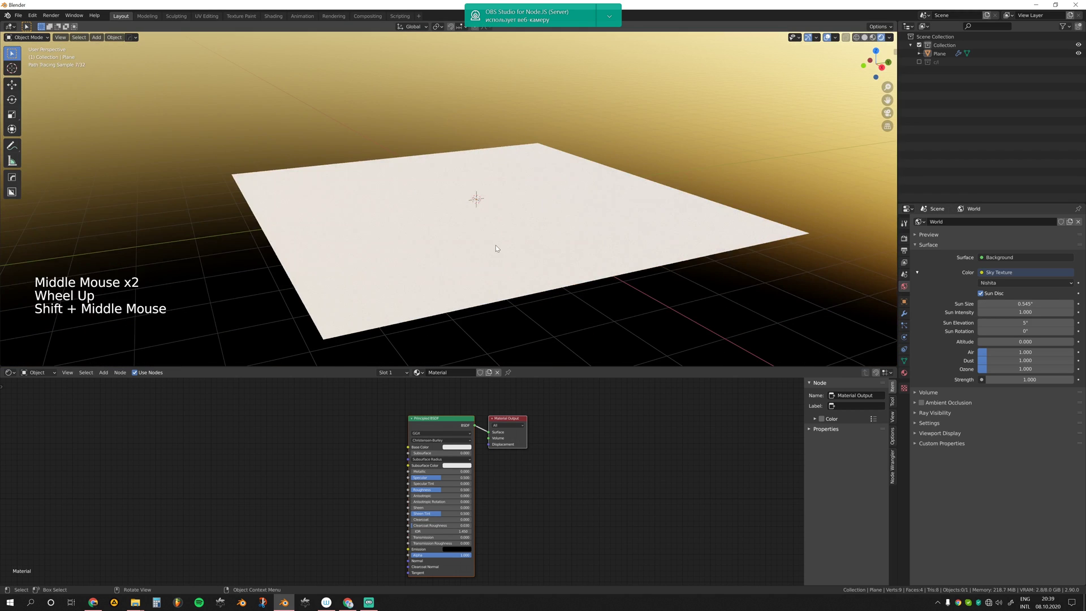
pyautogui.click(496, 245)
pyautogui.moveTo(546, 451); pyautogui.dragTo(580, 432, button='middle')
pyautogui.moveTo(472, 401); pyautogui.dragTo(576, 417)
pyautogui.click(577, 407)
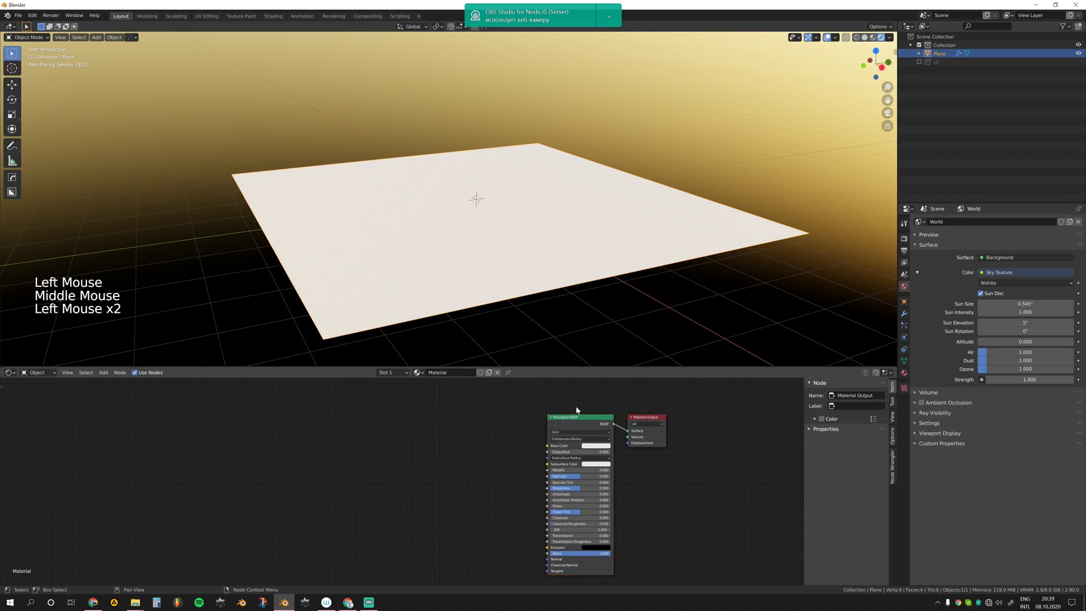
pyautogui.hotkey('shift', 'a')
pyautogui.moveTo(452, 523)
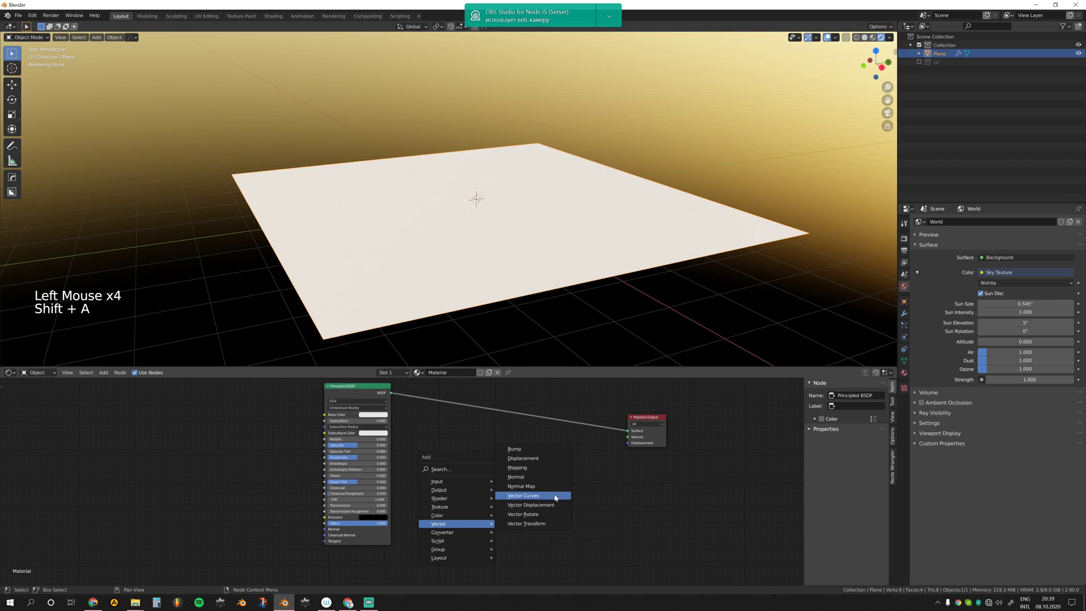
pyautogui.click(557, 459)
pyautogui.click(584, 497)
# - Add a Noise Texture node and connect its Color output to the Displacement node's Height input
pyautogui.hotkey('shift', 'a')
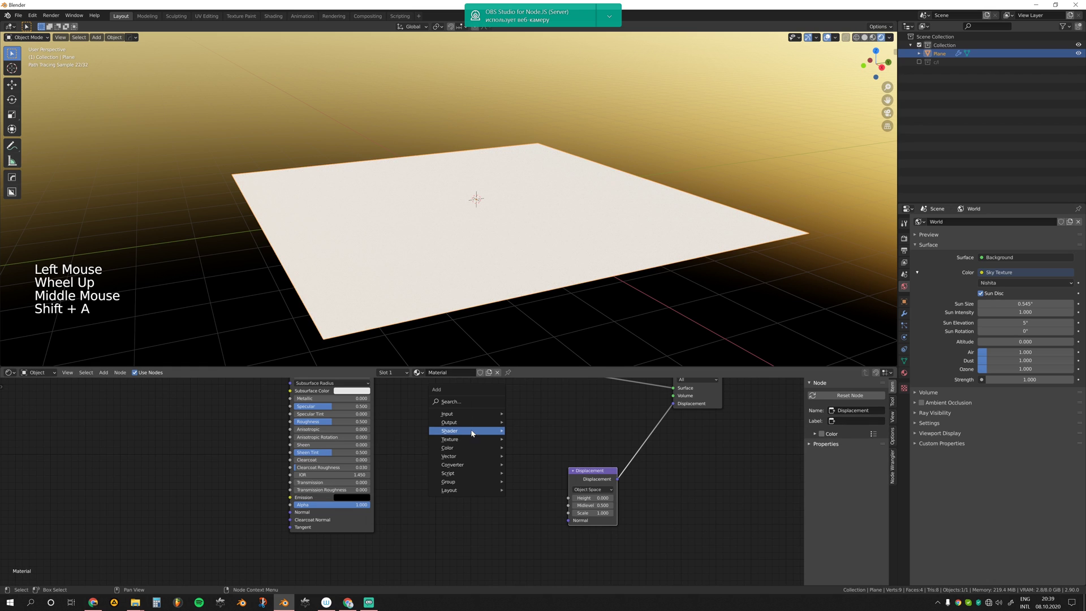
pyautogui.moveTo(469, 428)
pyautogui.click(540, 393)
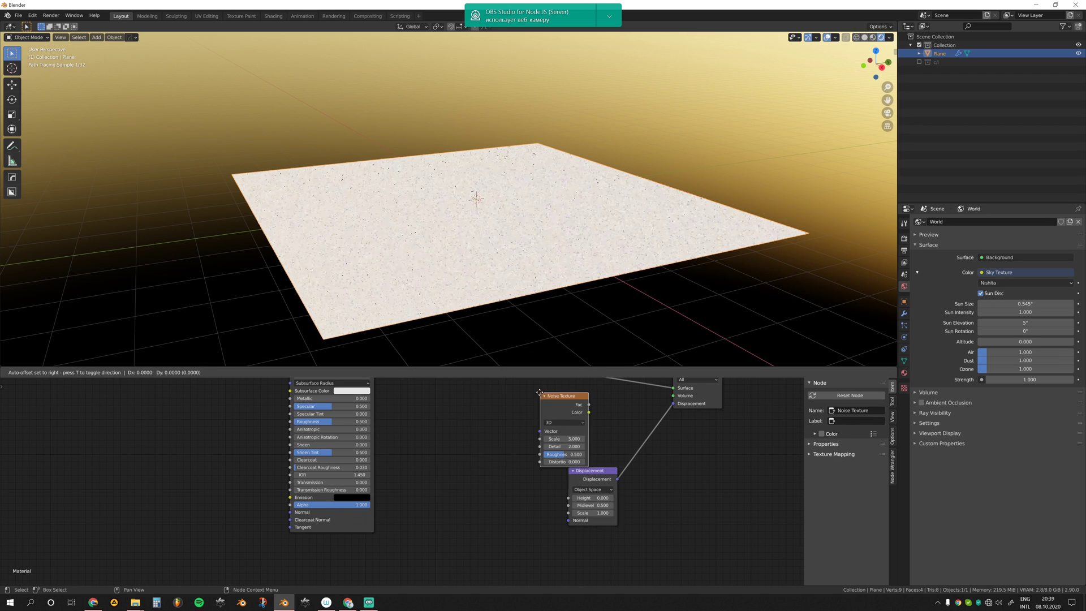
pyautogui.click(459, 493)
pyautogui.moveTo(491, 503); pyautogui.dragTo(454, 477, button='middle')
pyautogui.scroll(1, 454, 476)
pyautogui.moveTo(474, 487); pyautogui.dragTo(537, 471)
pyautogui.moveTo(487, 431); pyautogui.dragTo(470, 467, button='middle')
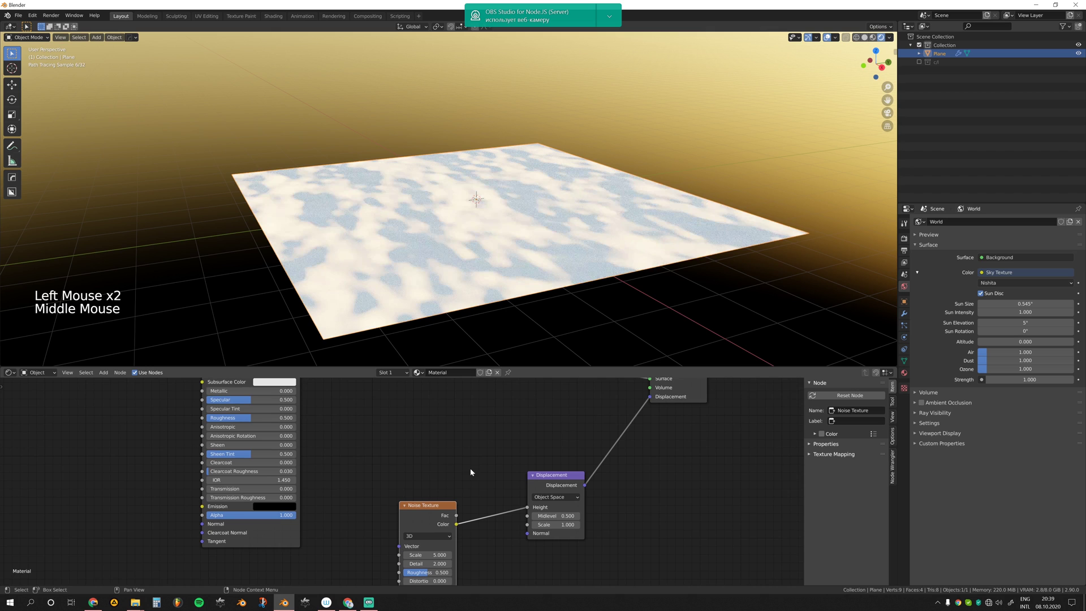
# - Set the material's displacement method to Displacement and Bump, and the Displacement node's scale to 3.8
pyautogui.moveTo(532, 349); pyautogui.dragTo(459, 252, button='middle')
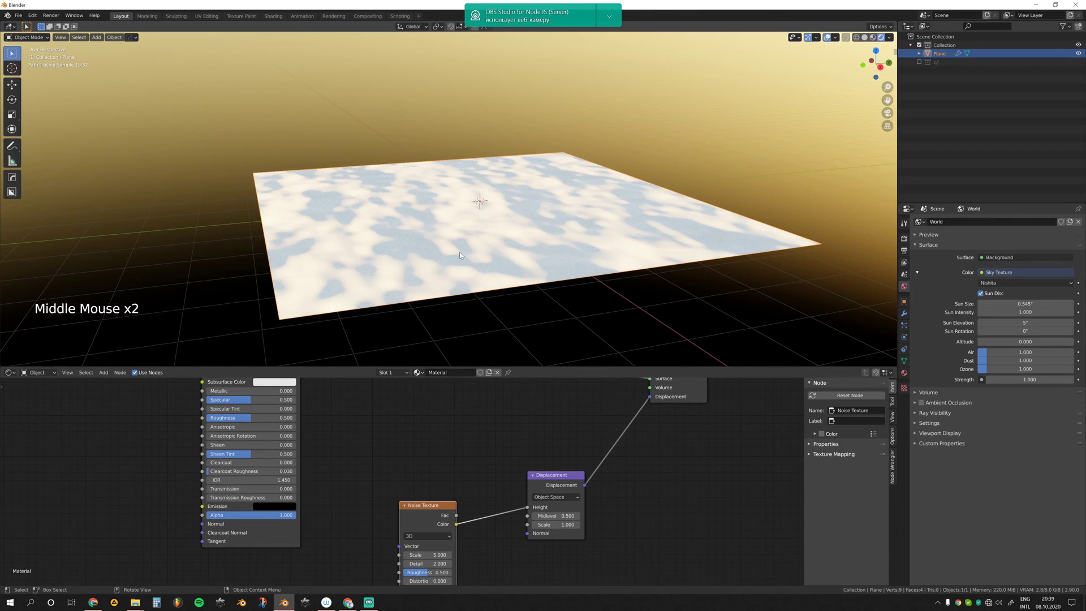
pyautogui.click(892, 436)
pyautogui.click(823, 383)
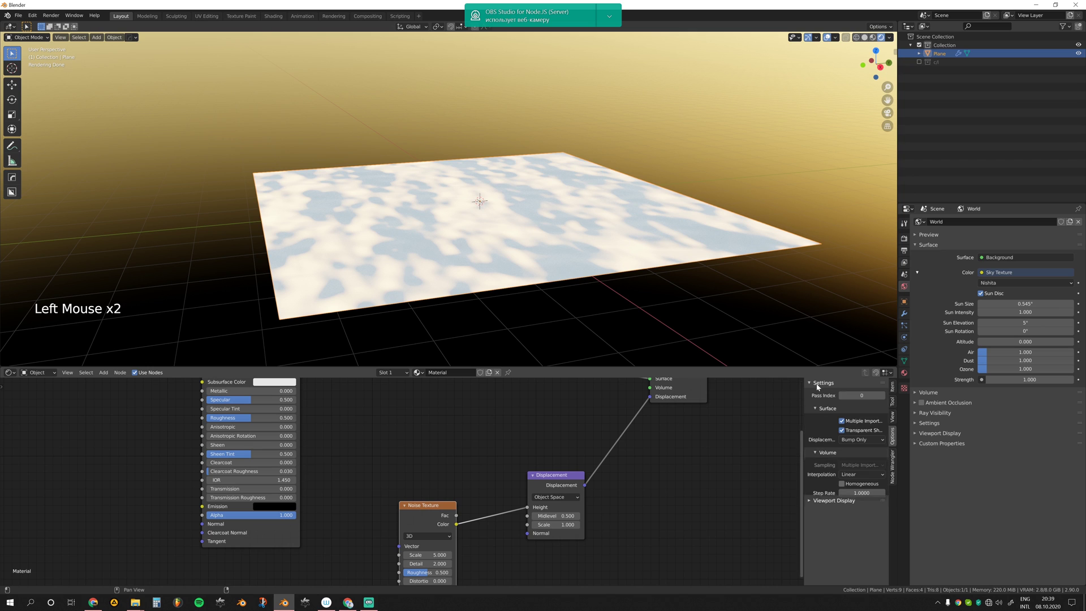
pyautogui.doubleClick(797, 456)
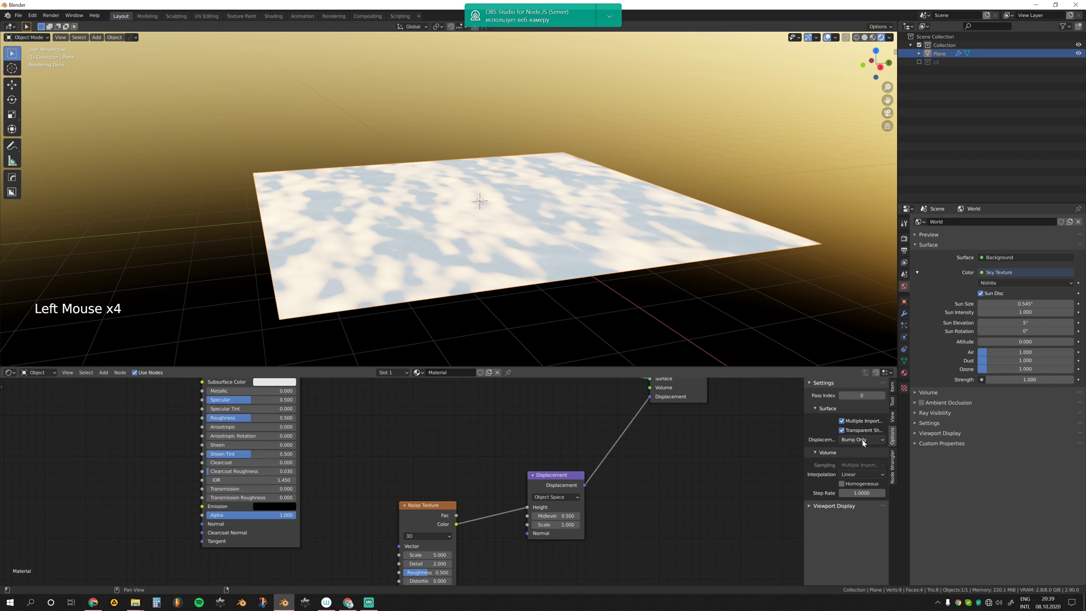
pyautogui.click(864, 443)
pyautogui.click(865, 468)
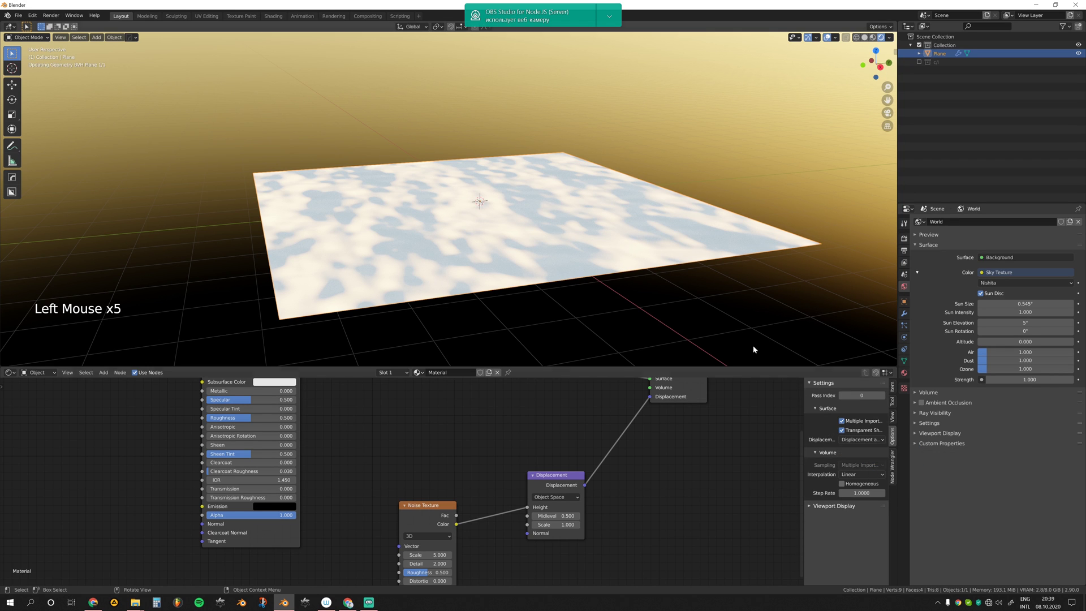
pyautogui.moveTo(632, 289); pyautogui.dragTo(646, 295, button='middle')
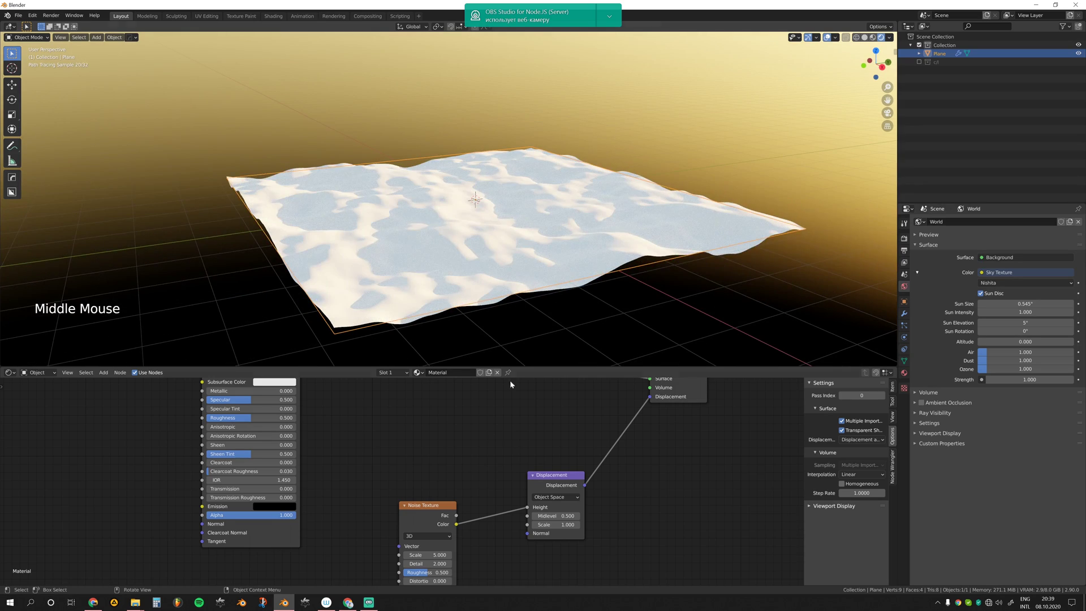
pyautogui.moveTo(594, 518); pyautogui.dragTo(616, 517)
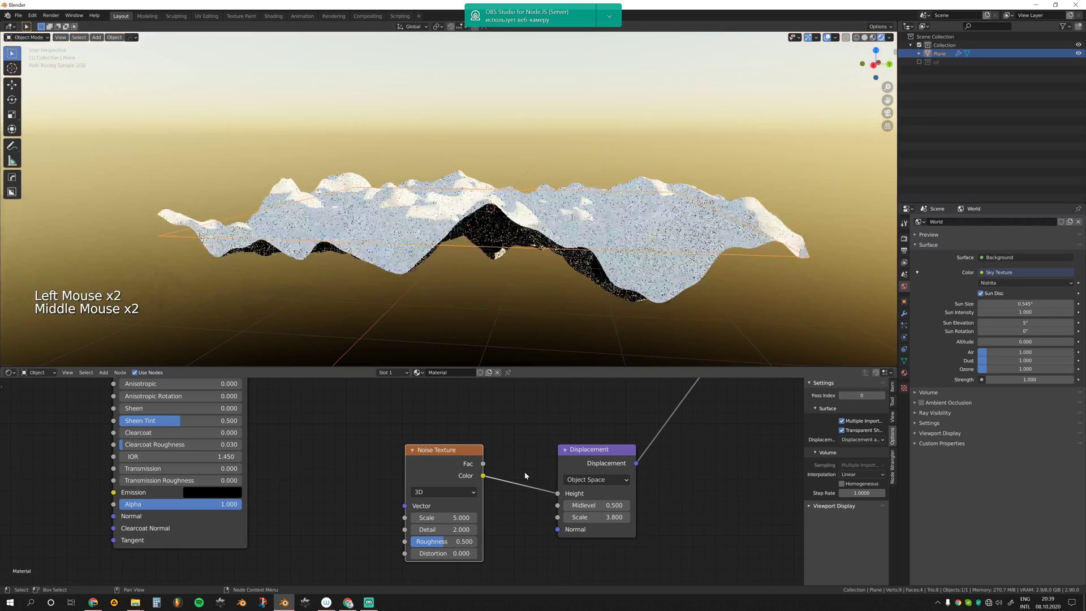
# - Insert a ColorRamp node between the Noise Texture and the Displacement node
pyautogui.moveTo(453, 451); pyautogui.dragTo(382, 452)
pyautogui.moveTo(470, 418); pyautogui.dragTo(468, 447, button='middle')
pyautogui.moveTo(516, 198); pyautogui.dragTo(548, 233, button='middle')
pyautogui.hotkey('shift', 'a')
pyautogui.click(528, 467)
pyautogui.click(450, 416)
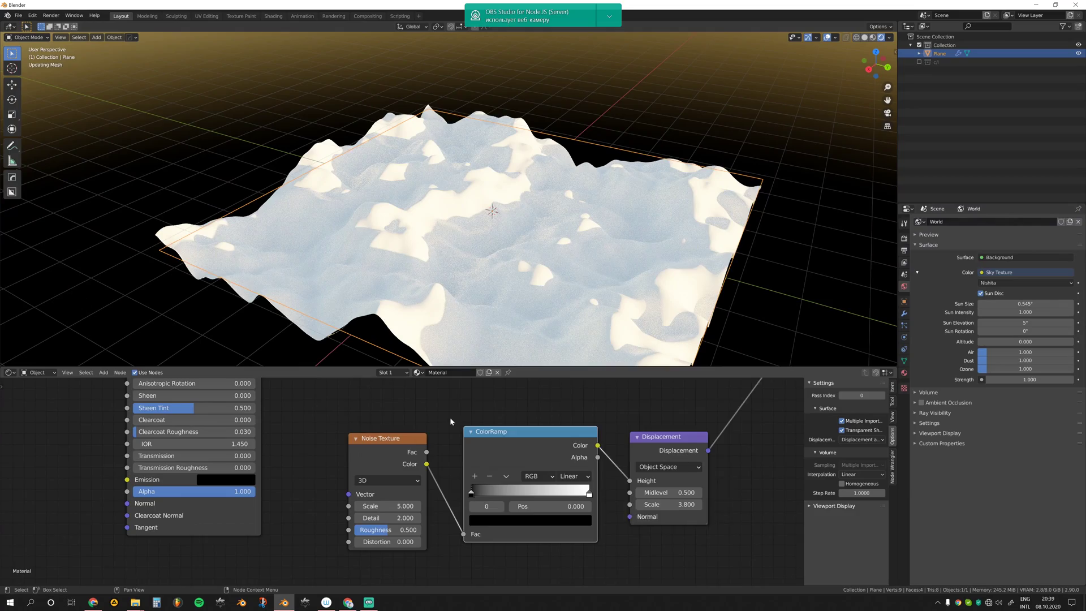
# - Move the ColorRamp's black stop to about 0.497 to flatten the low terrain
pyautogui.moveTo(623, 266); pyautogui.dragTo(625, 249, button='middle')
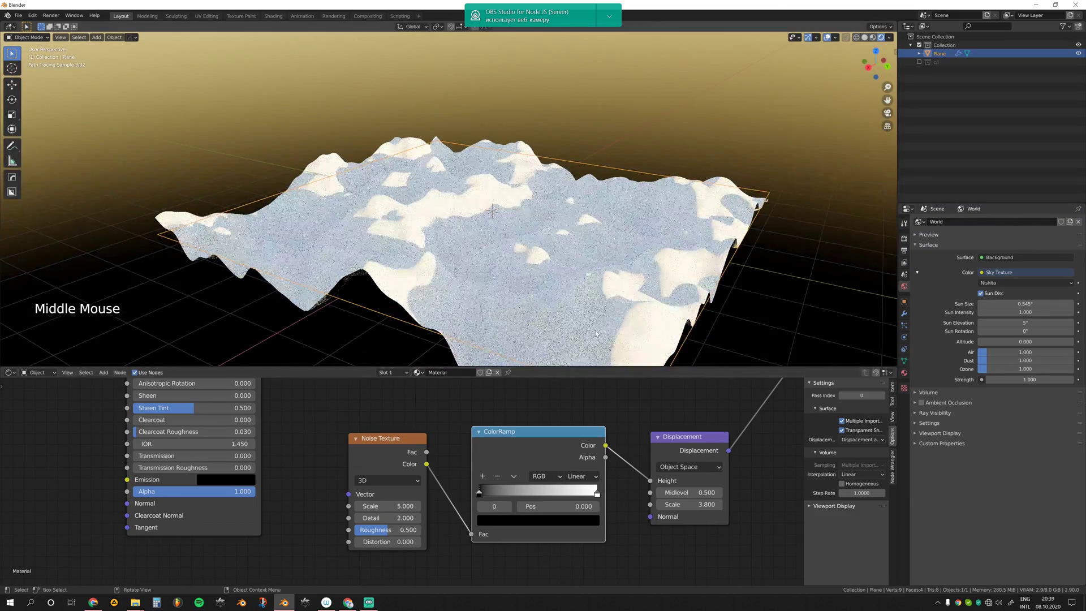
pyautogui.moveTo(479, 492); pyautogui.dragTo(535, 494)
pyautogui.moveTo(452, 226); pyautogui.dragTo(452, 187, button='middle')
pyautogui.keyDown('shift'); pyautogui.moveTo(453, 186); pyautogui.dragTo(464, 204, button='middle'); pyautogui.keyUp('shift')
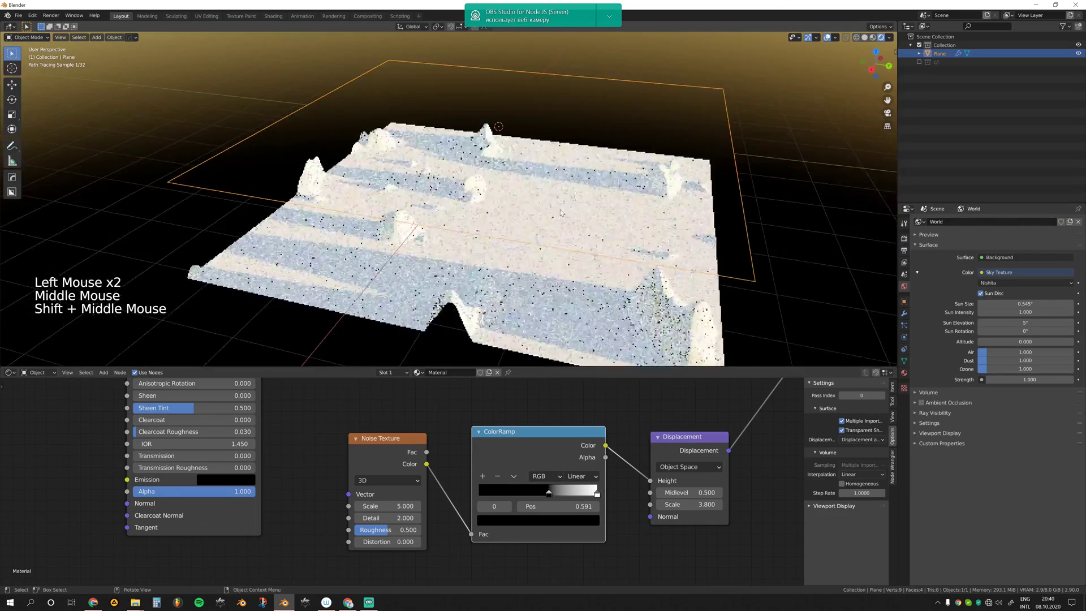
pyautogui.scroll(2, 464, 204)
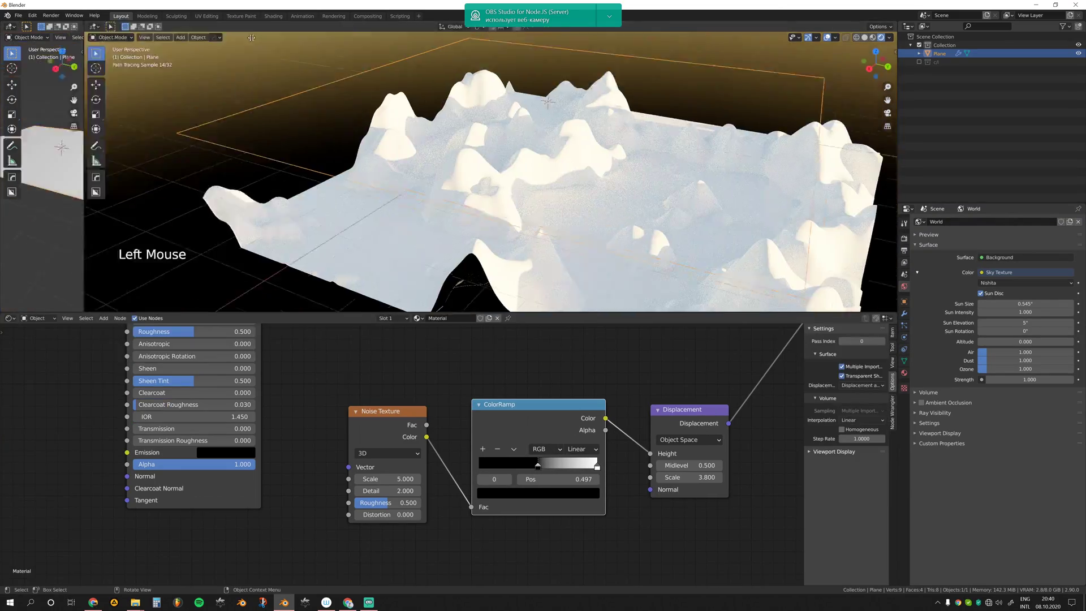
# - Split the 3D viewport into two side-by-side views, one solid and one rendered
pyautogui.moveTo(90, 79); pyautogui.dragTo(479, 79)
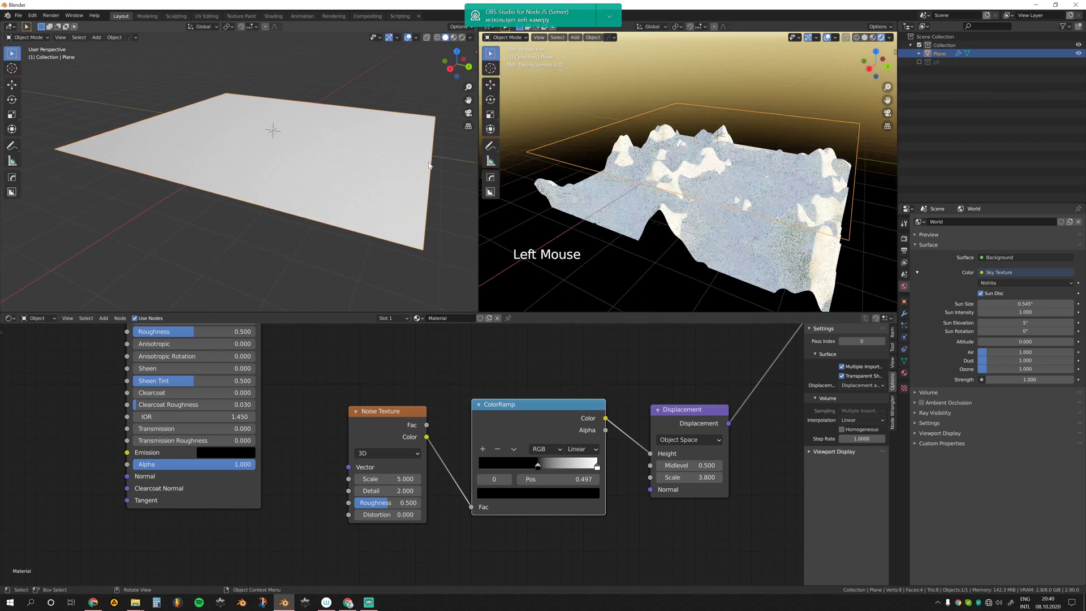
pyautogui.moveTo(257, 169); pyautogui.dragTo(258, 181, button='middle')
pyautogui.moveTo(257, 181); pyautogui.dragTo(259, 196, button='middle')
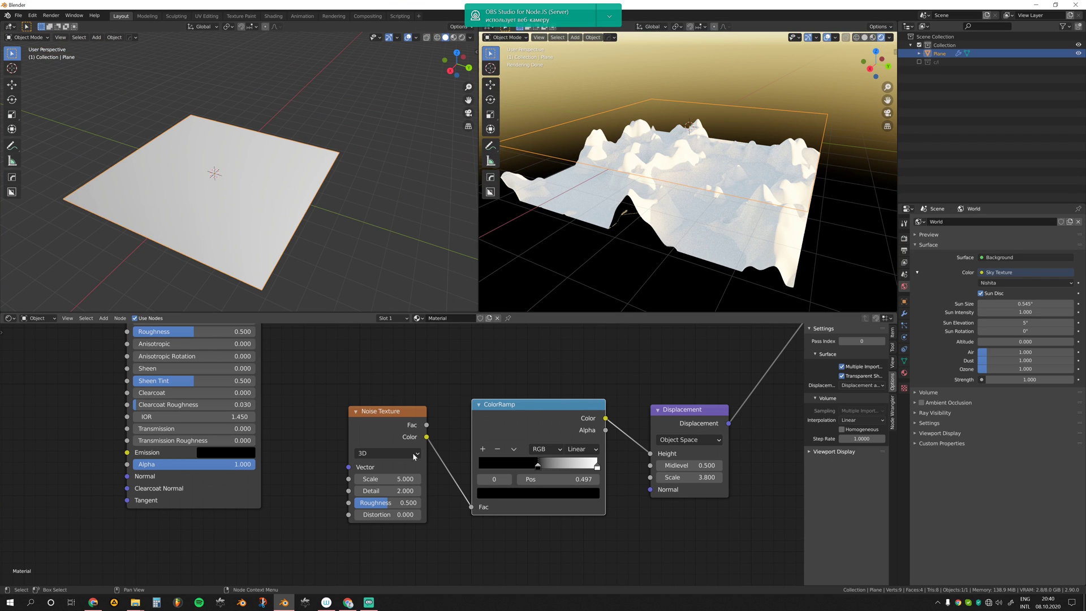
# - Set the Noise Texture's scale to 3.5 for the terrain material
pyautogui.click(390, 478)
pyautogui.click(390, 479)
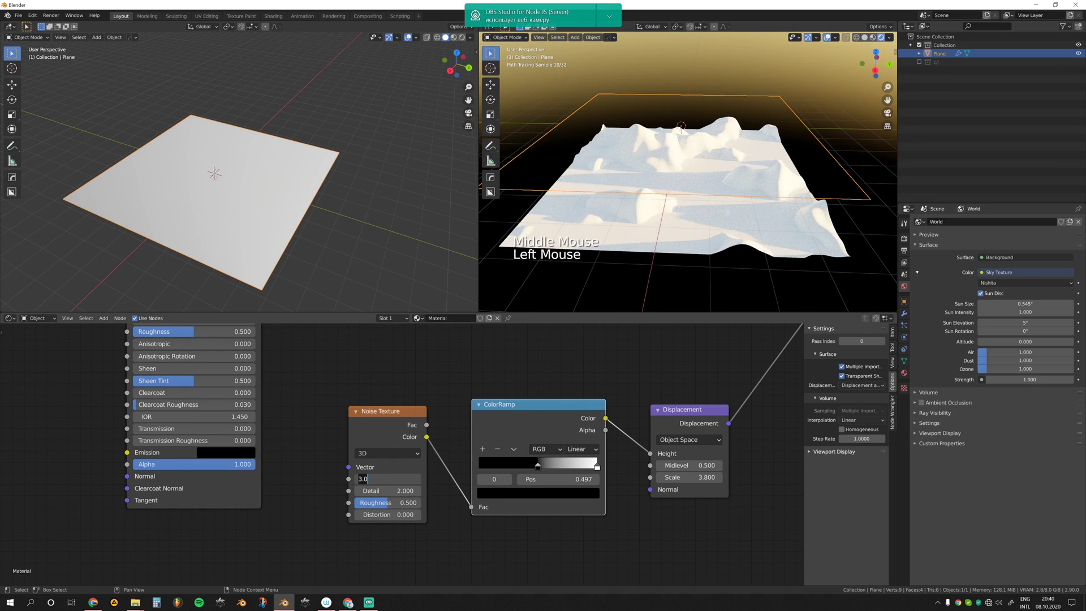
pyautogui.write('3')
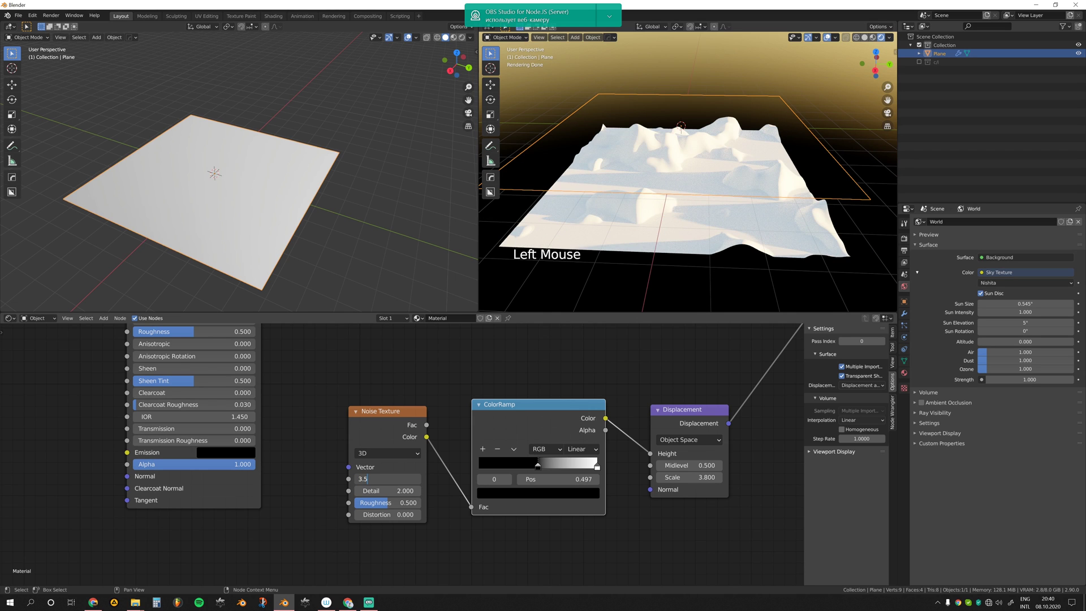
pyautogui.press('Return')
pyautogui.moveTo(645, 237); pyautogui.dragTo(673, 227, button='middle')
pyautogui.scroll(1, 673, 226)
pyautogui.moveTo(673, 226); pyautogui.dragTo(707, 226, button='middle')
pyautogui.scroll(1, 707, 226)
pyautogui.keyDown('shift'); pyautogui.moveTo(707, 226); pyautogui.dragTo(714, 255, button='middle'); pyautogui.keyUp('shift')
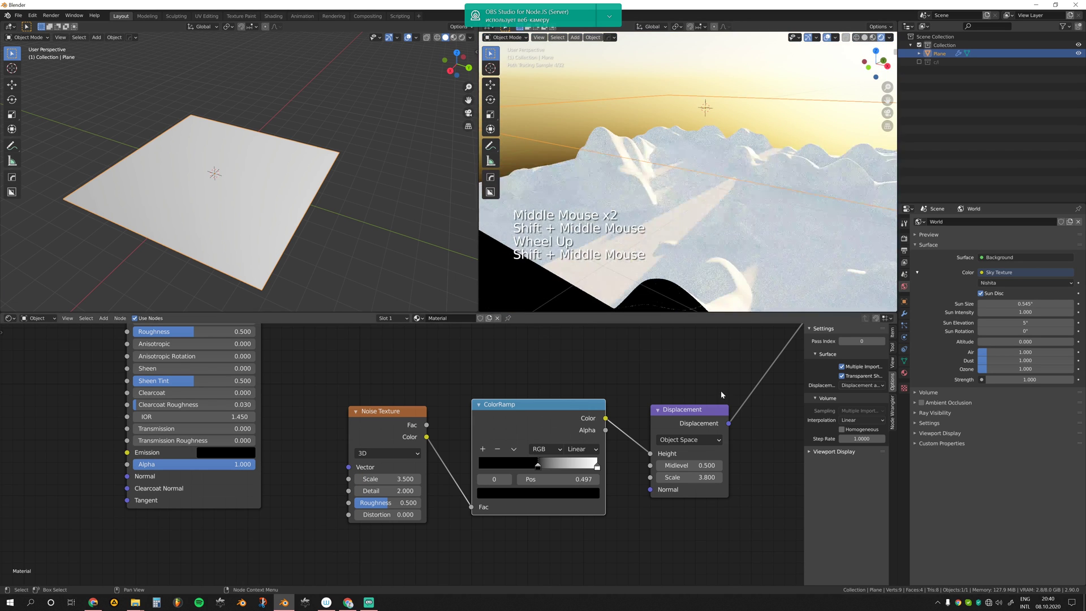
# - Set the Noise Texture's detail to 8 to roughen the mountain surface
pyautogui.moveTo(721, 394); pyautogui.dragTo(736, 401, button='middle')
pyautogui.click(396, 497)
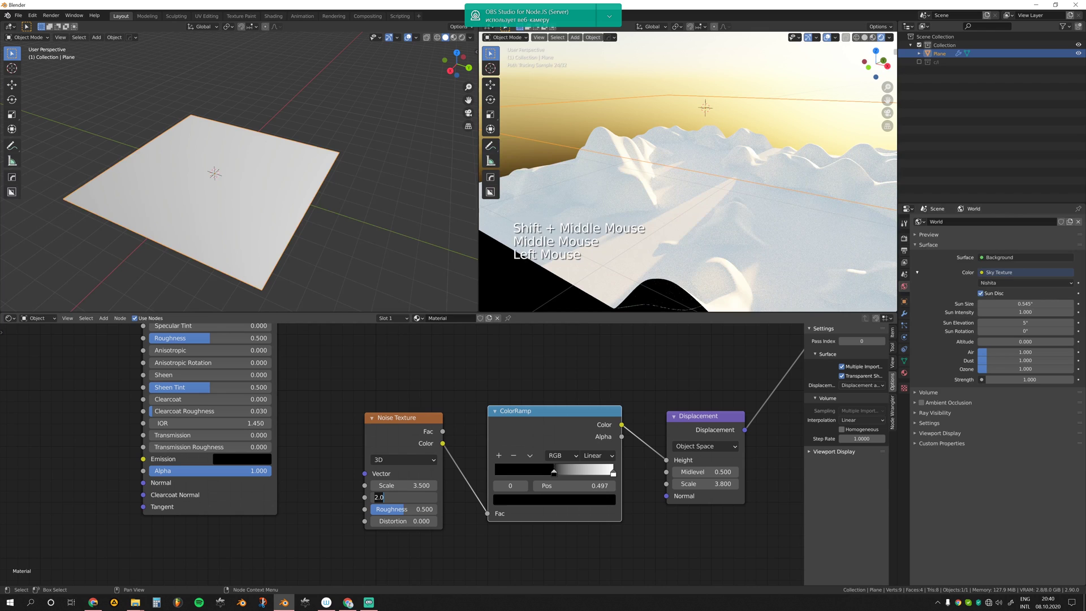
pyautogui.write('8')
pyautogui.press('Return')
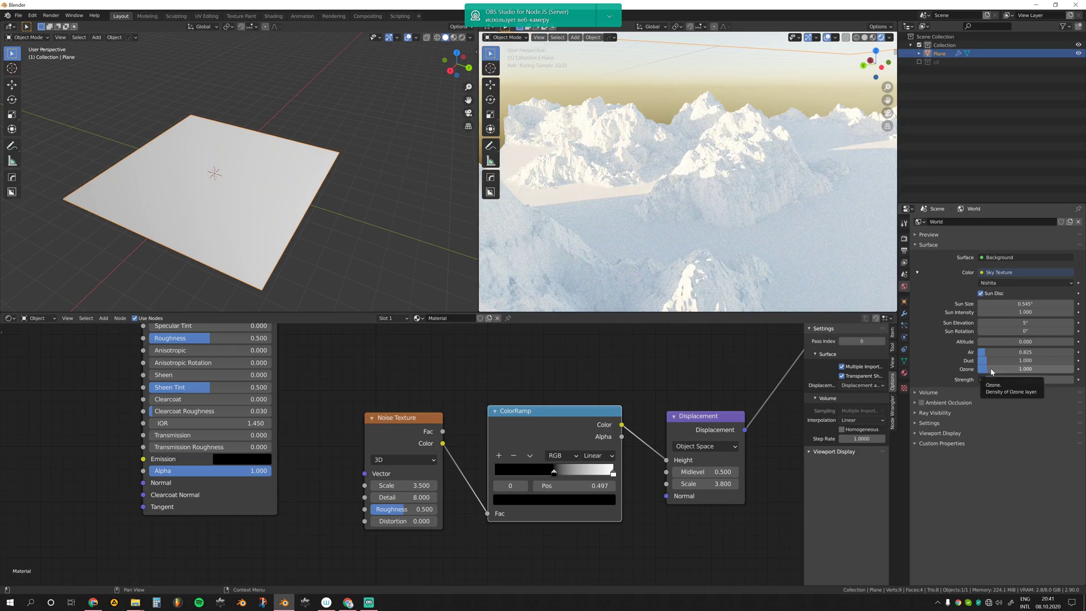
# - Raise the sky texture's ozone to about 2.754 and check the terrain's lighting up close
pyautogui.moveTo(991, 370); pyautogui.dragTo(1008, 371)
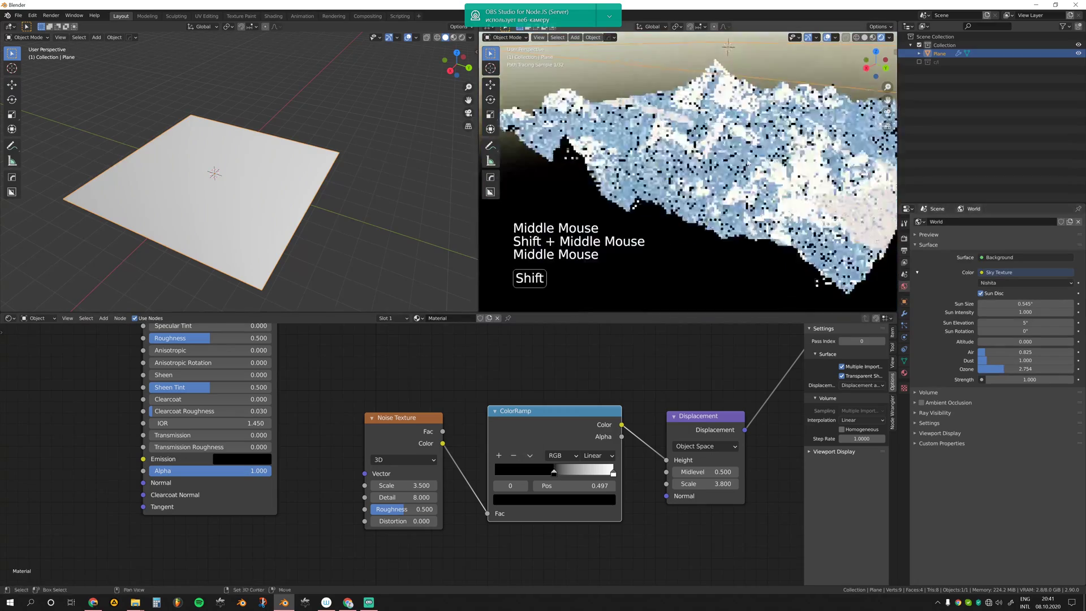
pyautogui.scroll(1, 733, 180)
pyautogui.keyDown('shift'); pyautogui.moveTo(747, 163); pyautogui.dragTo(697, 231, button='middle'); pyautogui.keyUp('shift')
pyautogui.scroll(1, 718, 192)
pyautogui.scroll(1, 703, 202)
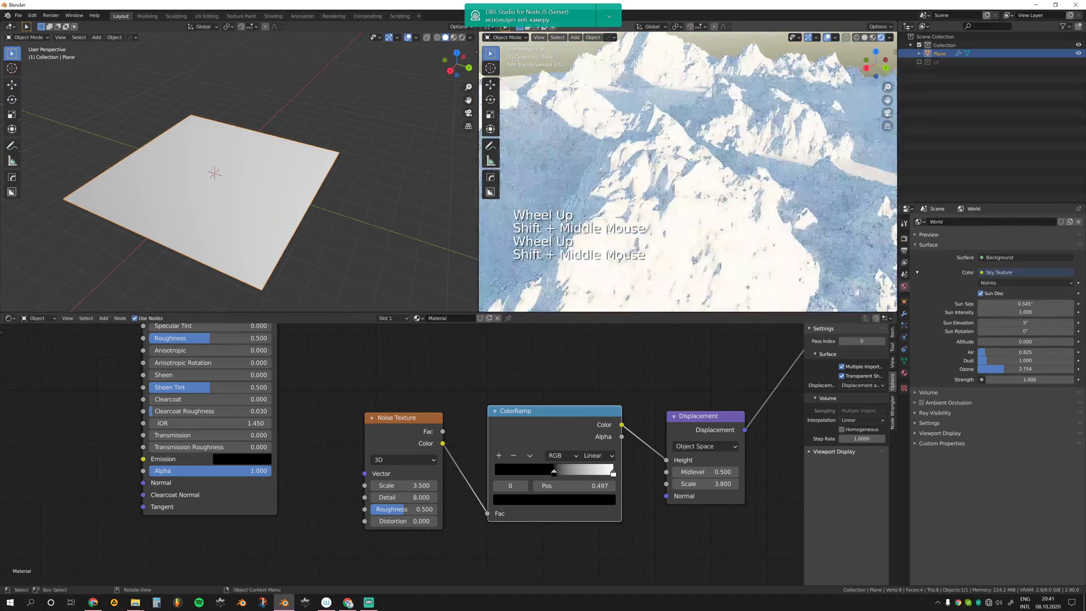
pyautogui.click(864, 37)
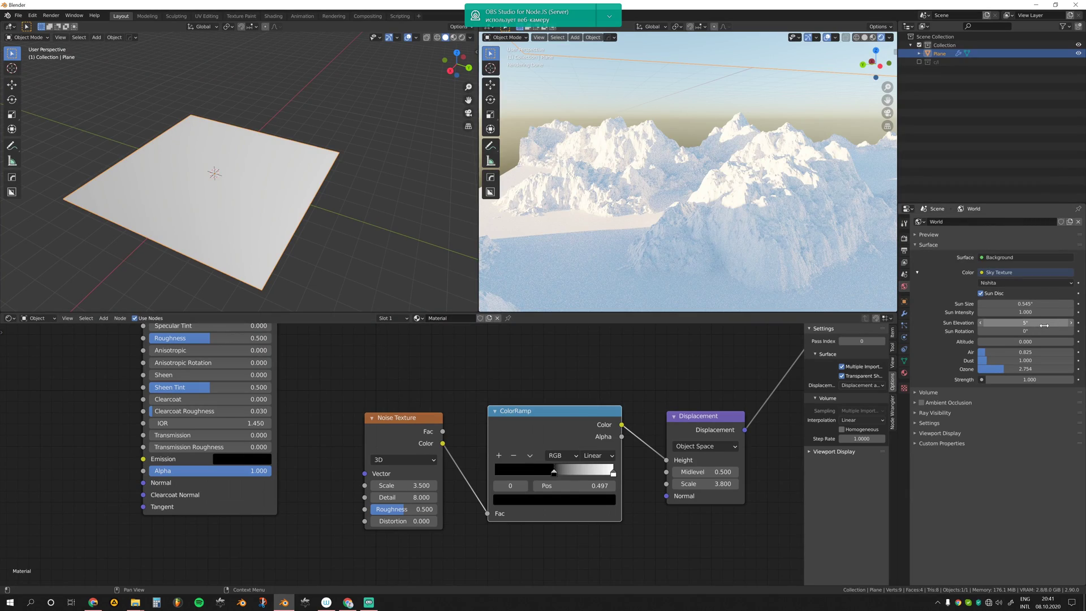
# - Lower the sky texture's sun intensity to 0.5
pyautogui.click(981, 312)
pyautogui.click(981, 312)
pyautogui.click(981, 312)
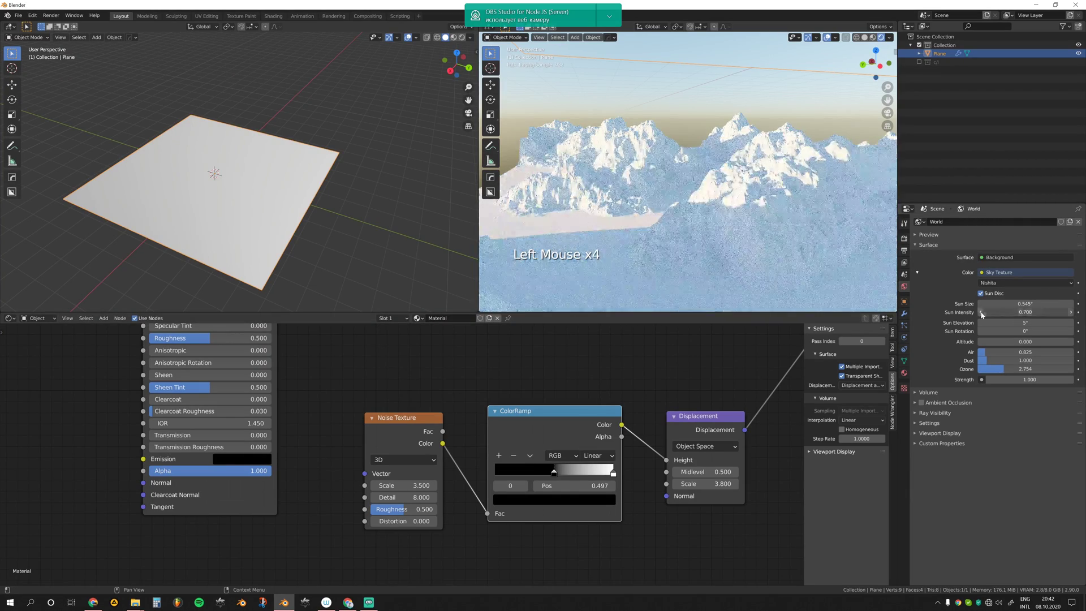
pyautogui.click(981, 312)
pyautogui.click(981, 313)
pyautogui.moveTo(616, 215); pyautogui.dragTo(625, 234, button='middle')
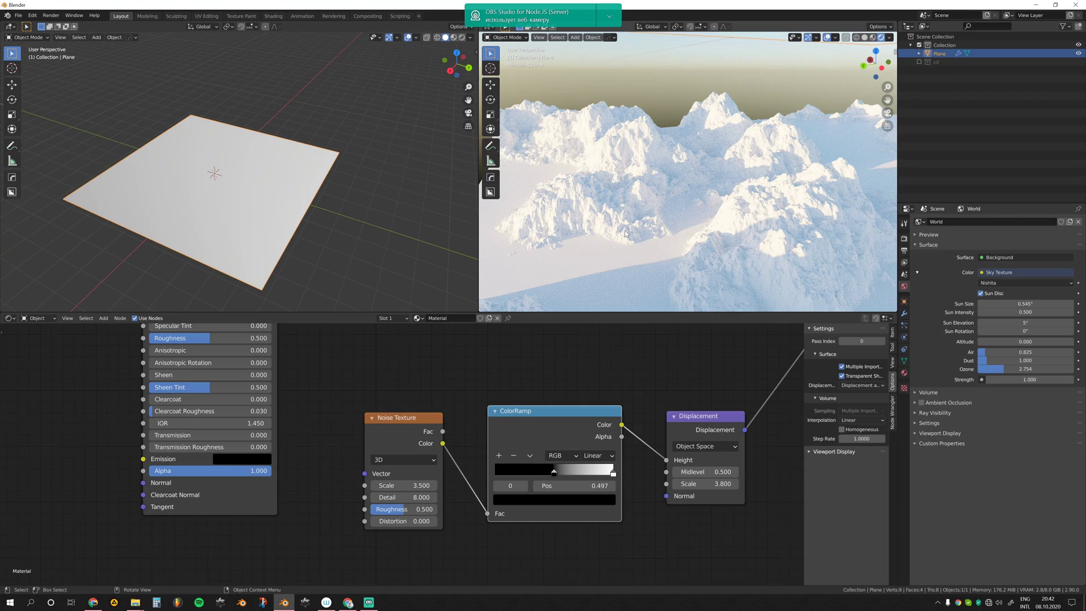
# - Add a second plane as the water surface, scaled to about the terrain's size and moved along Z
pyautogui.hotkey('shift', 'a')
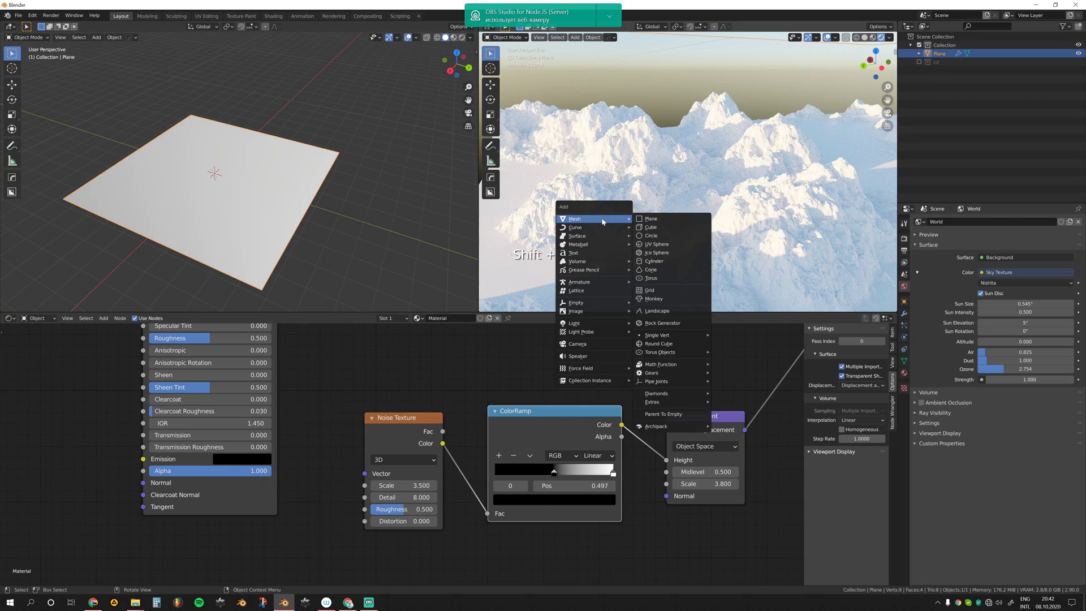
pyautogui.click(656, 219)
pyautogui.press('s')
pyautogui.click(325, 225)
pyautogui.press('g')
pyautogui.press('z')
pyautogui.click(326, 220)
# - Give the water plane a new material with a Glass BSDF in place of the Principled BSDF, connected to the surface output
pyautogui.click(461, 318)
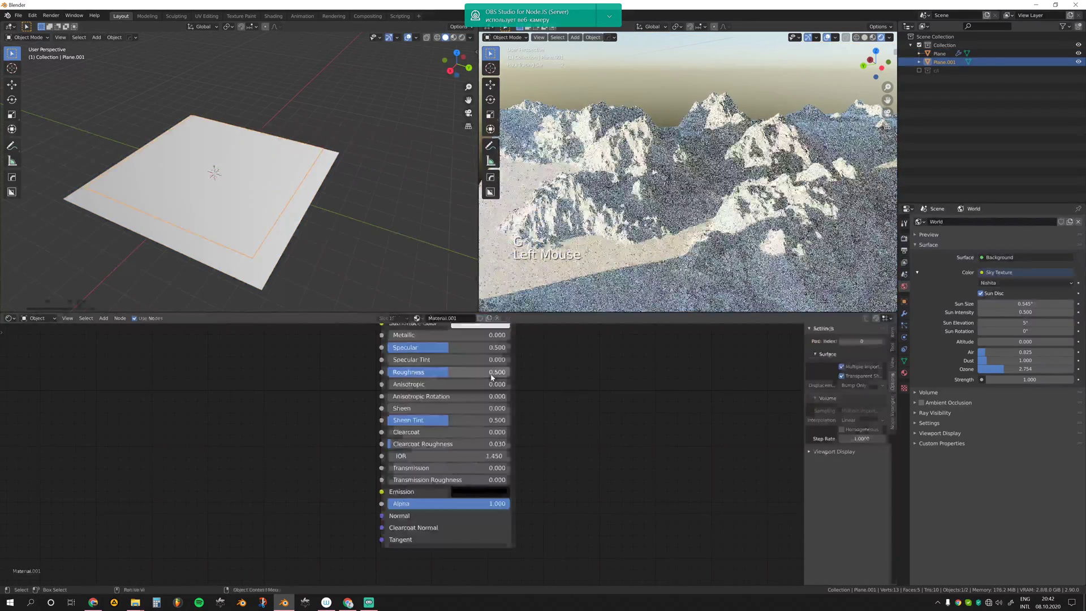
pyautogui.scroll(-2, 558, 402)
pyautogui.moveTo(558, 402); pyautogui.dragTo(543, 469, button='middle')
pyautogui.click(451, 381)
pyautogui.press('x')
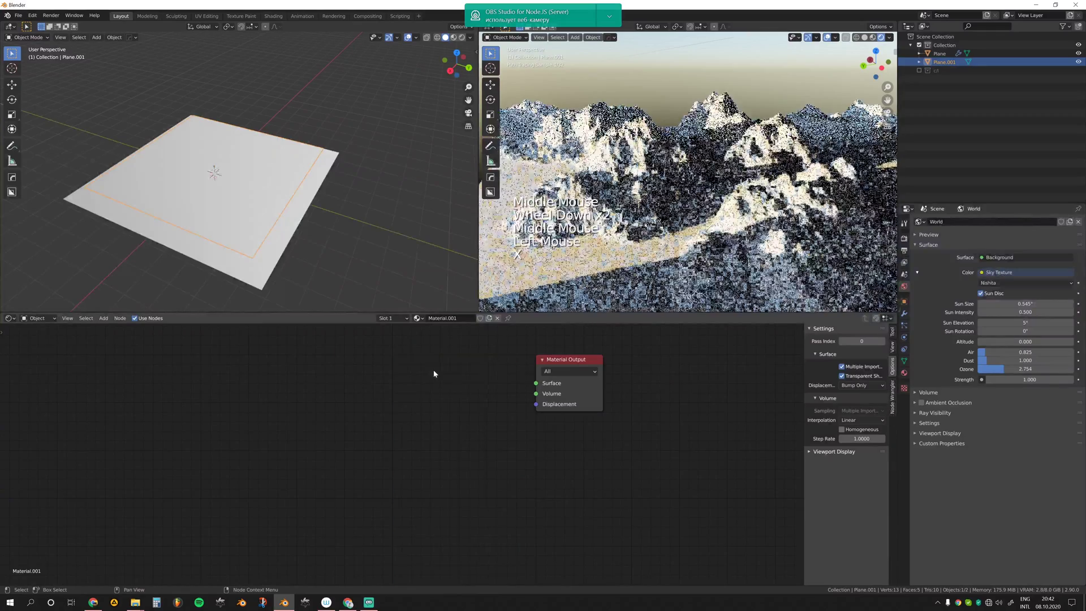
pyautogui.hotkey('shift', 'a')
pyautogui.click(486, 272)
pyautogui.click(453, 419)
pyautogui.keyDown('ctrl'); pyautogui.keyDown('shift'); pyautogui.click(453, 419); pyautogui.keyUp('shift'); pyautogui.keyUp('ctrl')
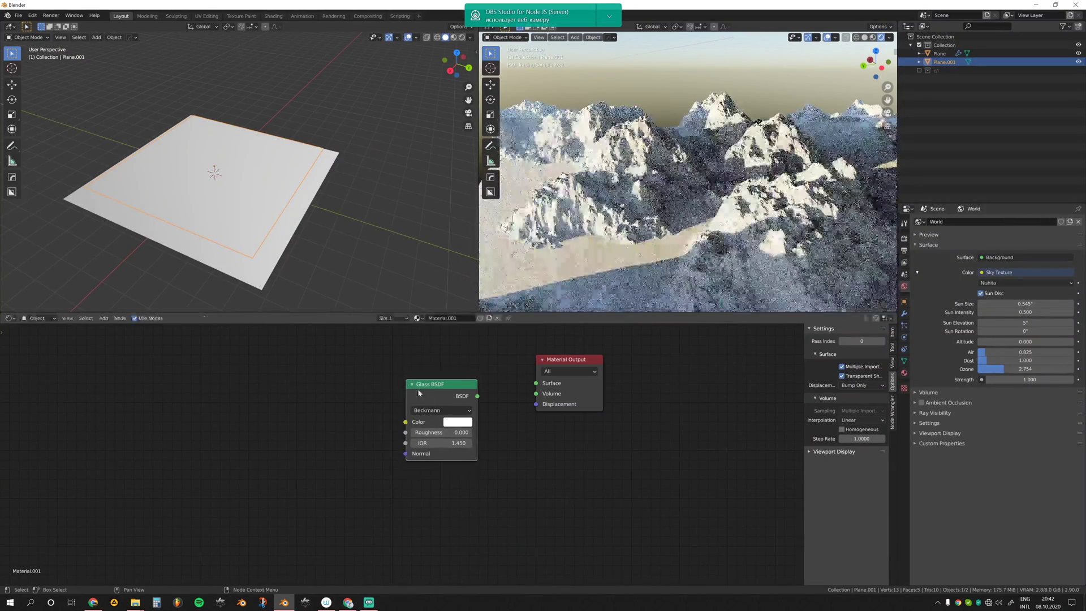
# - Set the Glass BSDF's roughness to 0.1 and lower the water plane along Z beneath the terrain plane
pyautogui.click(447, 435)
pyautogui.write('0.1')
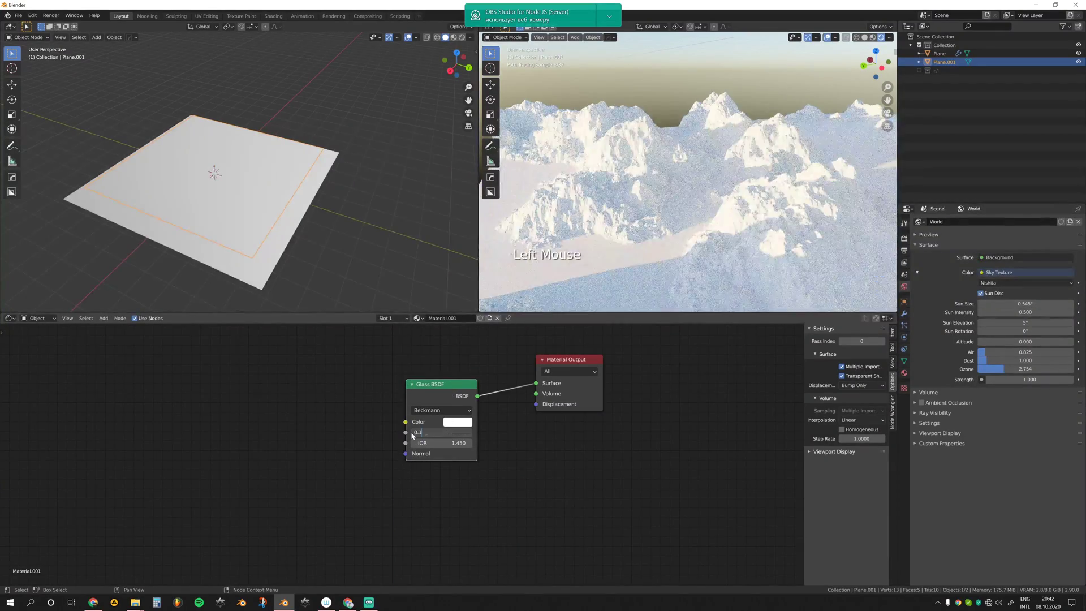
pyautogui.press('Return')
pyautogui.press('g')
pyautogui.press('z')
pyautogui.click(361, 260)
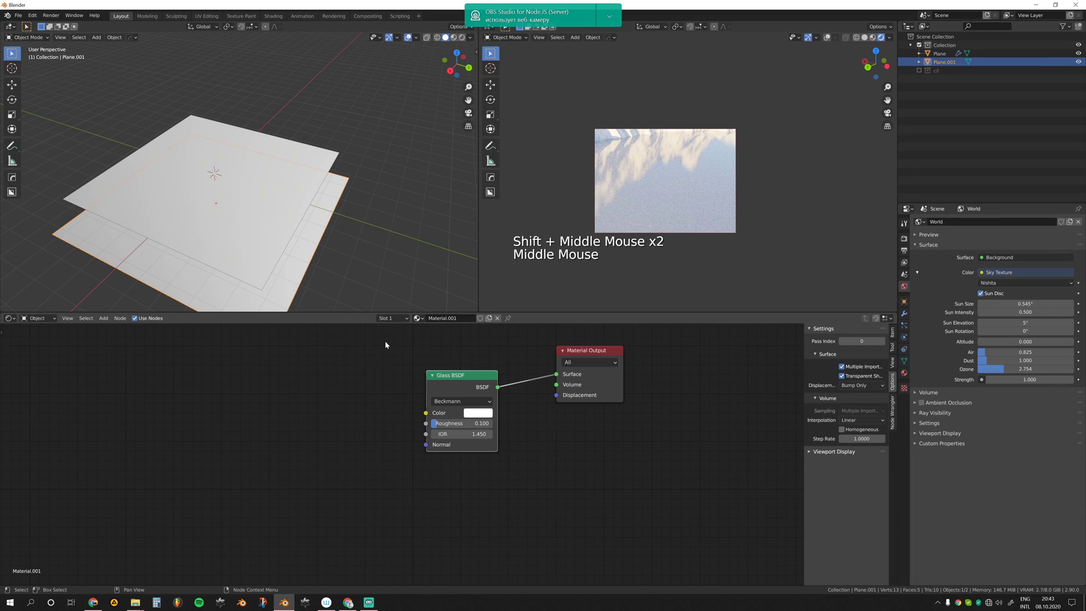
pyautogui.click(385, 343)
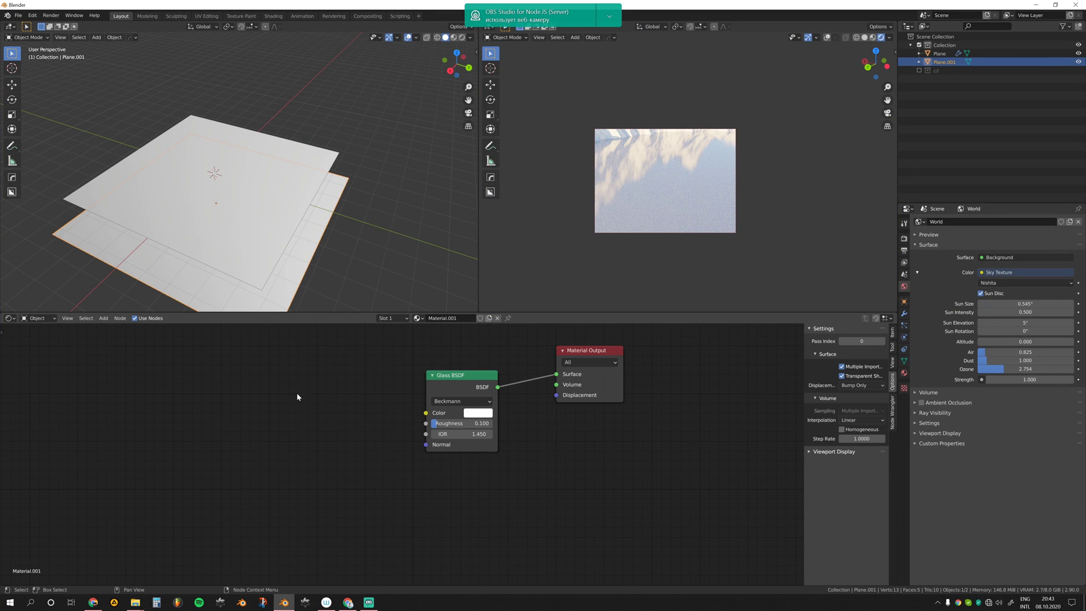
# - Add a Noise Texture with scale 38.8 and connect it through a Bump node to the Glass BSDF's normal
pyautogui.hotkey('shift', 'a')
pyautogui.moveTo(309, 386)
pyautogui.click(362, 466)
pyautogui.click(314, 423)
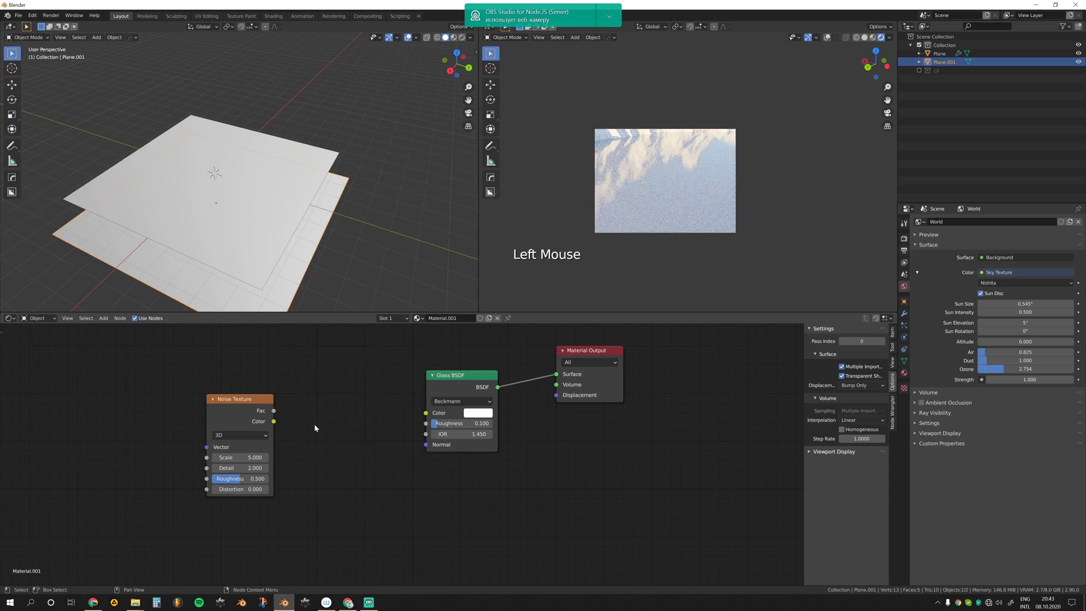
pyautogui.hotkey('shift', 'a')
pyautogui.moveTo(318, 443)
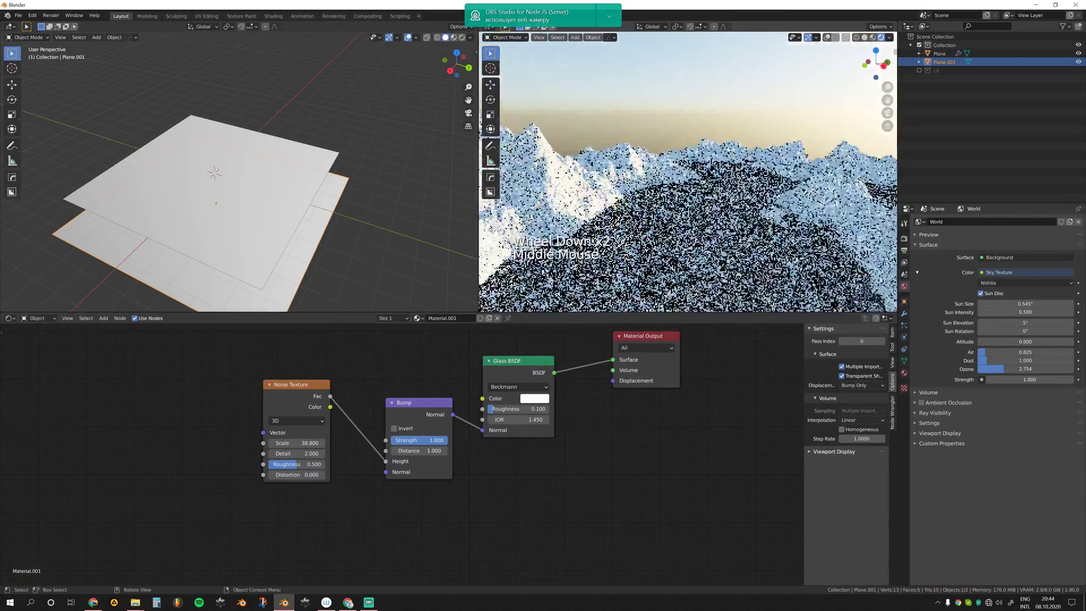
pyautogui.scroll(-2, 597, 187)
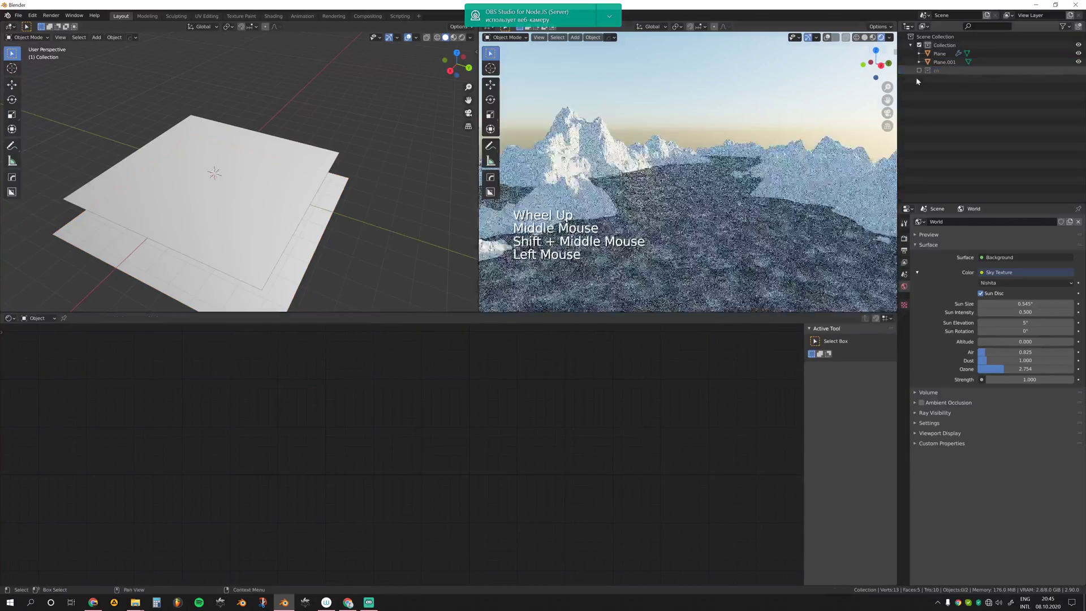
# - Enable the collection holding the camera and light, and align the camera to the current rendered view
pyautogui.click(919, 71)
pyautogui.keyDown('shift'); pyautogui.moveTo(703, 219); pyautogui.dragTo(702, 205, button='middle'); pyautogui.keyUp('shift')
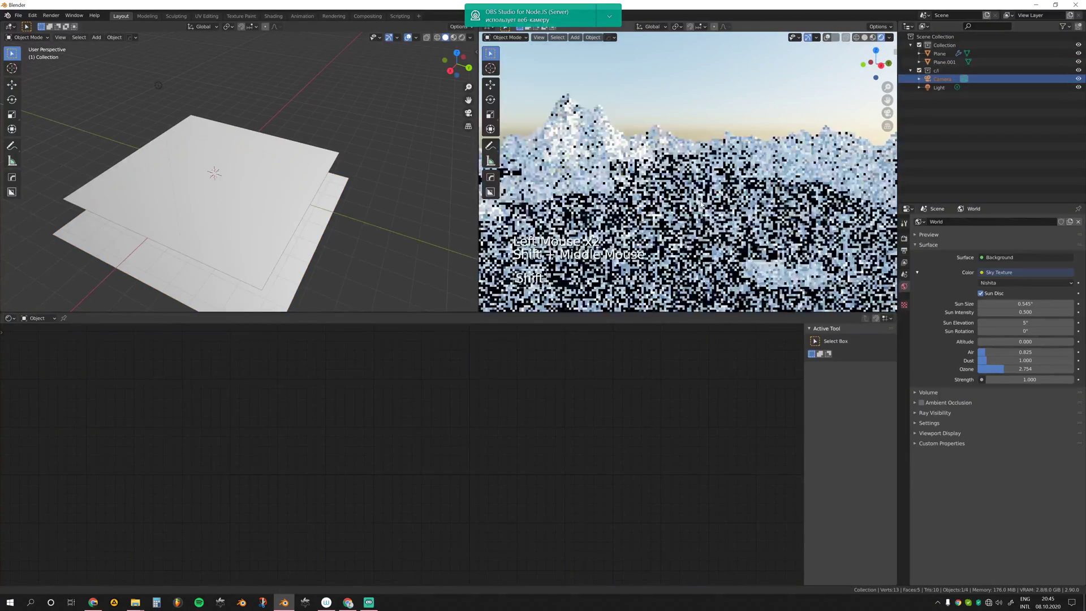
pyautogui.press('ctrl+alt+KP_0')
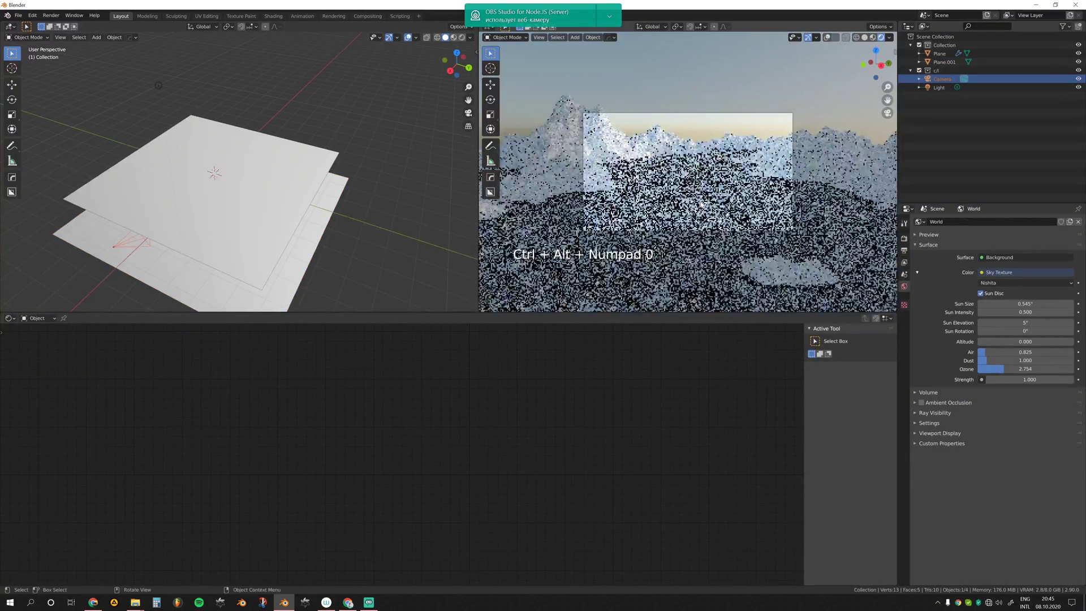
# - Lock the camera to the view and reframe it on the tall peak above the water
pyautogui.press('n')
pyautogui.click(848, 154)
pyautogui.press('n')
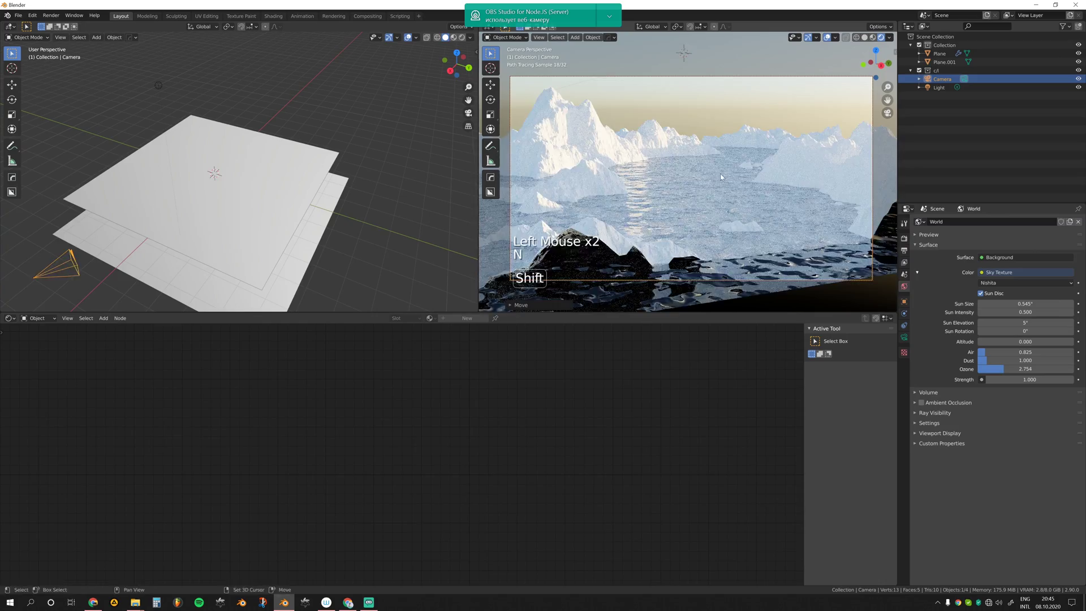
pyautogui.keyDown('shift'); pyautogui.moveTo(701, 170); pyautogui.dragTo(703, 170, button='middle'); pyautogui.keyUp('shift')
pyautogui.scroll(1, 703, 169)
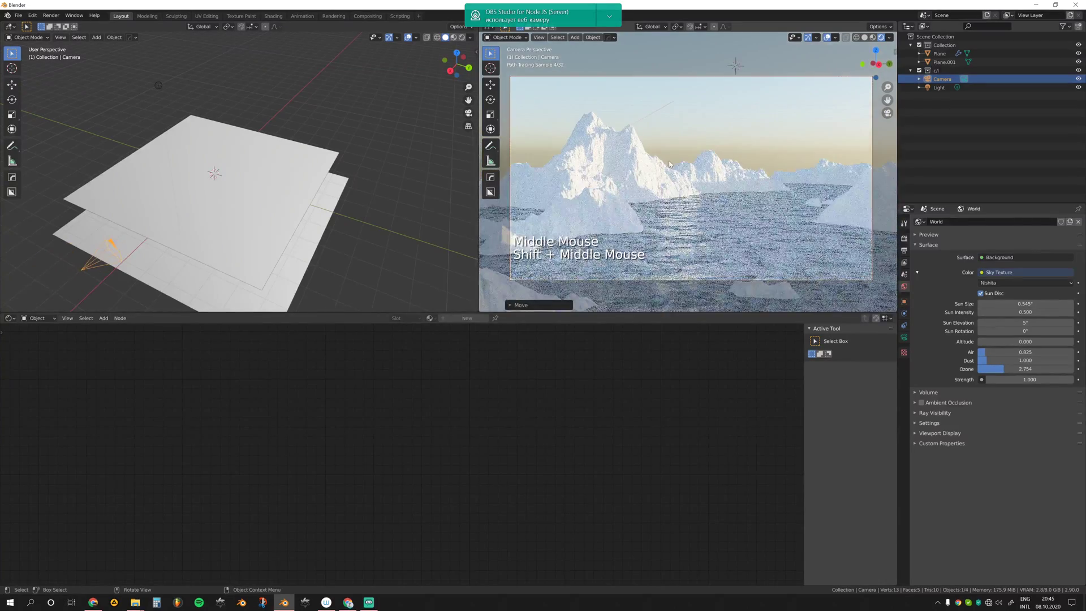
# - Enable Render Region in the output dimensions settings to limit rendering to the camera frame
pyautogui.press('n')
pyautogui.press('n')
pyautogui.click(904, 250)
pyautogui.click(984, 278)
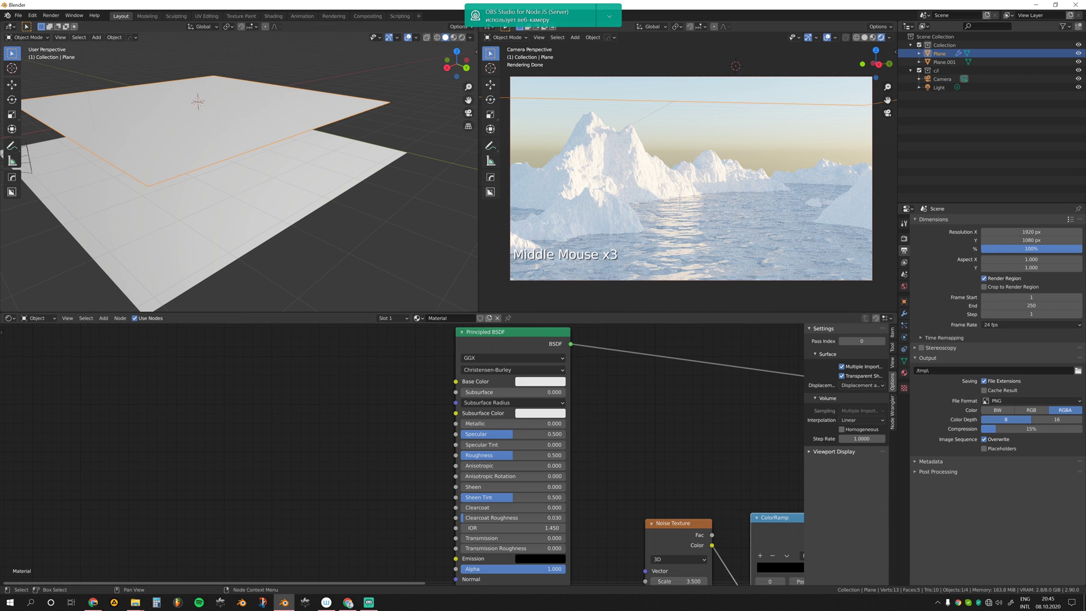
# - Load the rocks_ground_04 diffuse, normal and roughness images into the terrain material, with the roughness map's color space as Non-Color
pyautogui.click(347, 603)
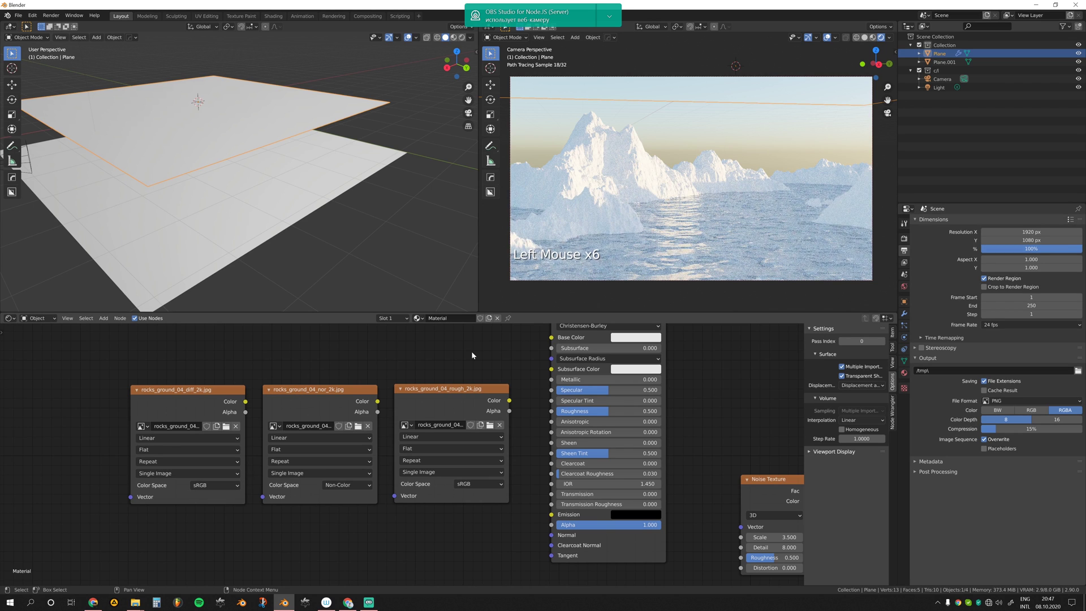
pyautogui.click(445, 395)
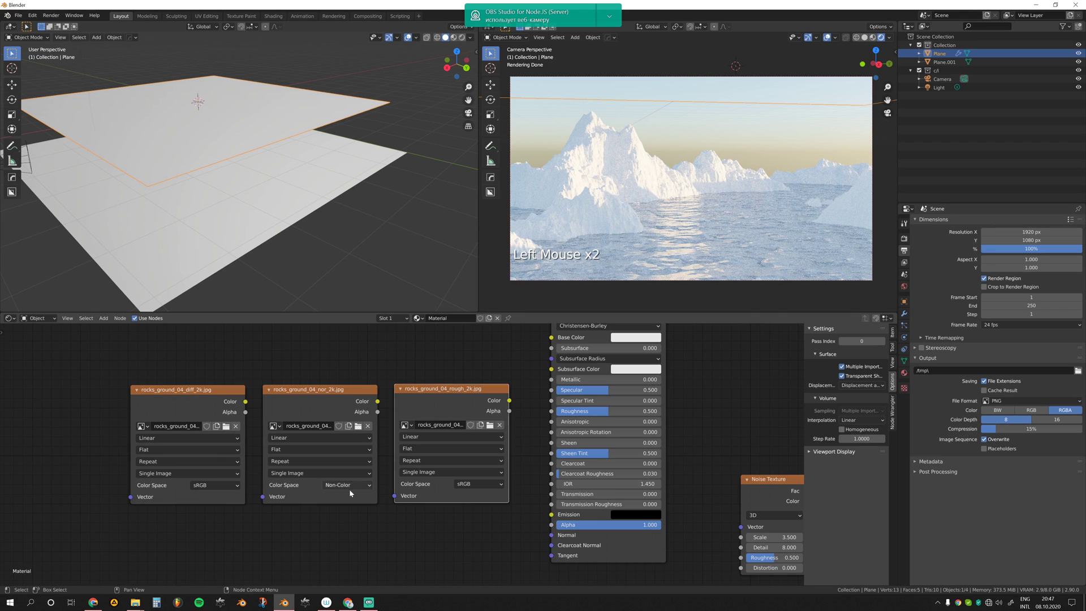
pyautogui.click(489, 484)
# - Connect the diffuse image to the Principled BSDF's Base Color and the roughness image to Roughness
pyautogui.moveTo(217, 401); pyautogui.dragTo(523, 337)
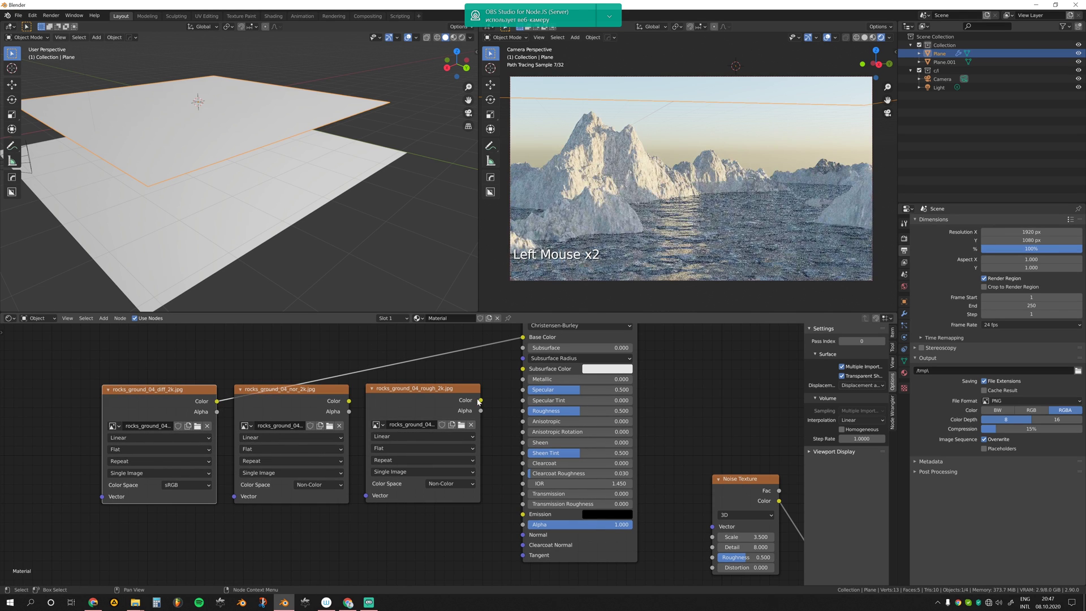
pyautogui.moveTo(480, 401); pyautogui.dragTo(523, 414)
pyautogui.moveTo(407, 405); pyautogui.dragTo(437, 422)
# - Connect the normal image to the Principled BSDF's Normal input through a Normal Map node
pyautogui.moveTo(320, 403); pyautogui.dragTo(322, 477)
pyautogui.moveTo(350, 426); pyautogui.dragTo(345, 373, button='middle')
pyautogui.click(370, 481)
pyautogui.hotkey('shift', 'a')
pyautogui.moveTo(379, 499)
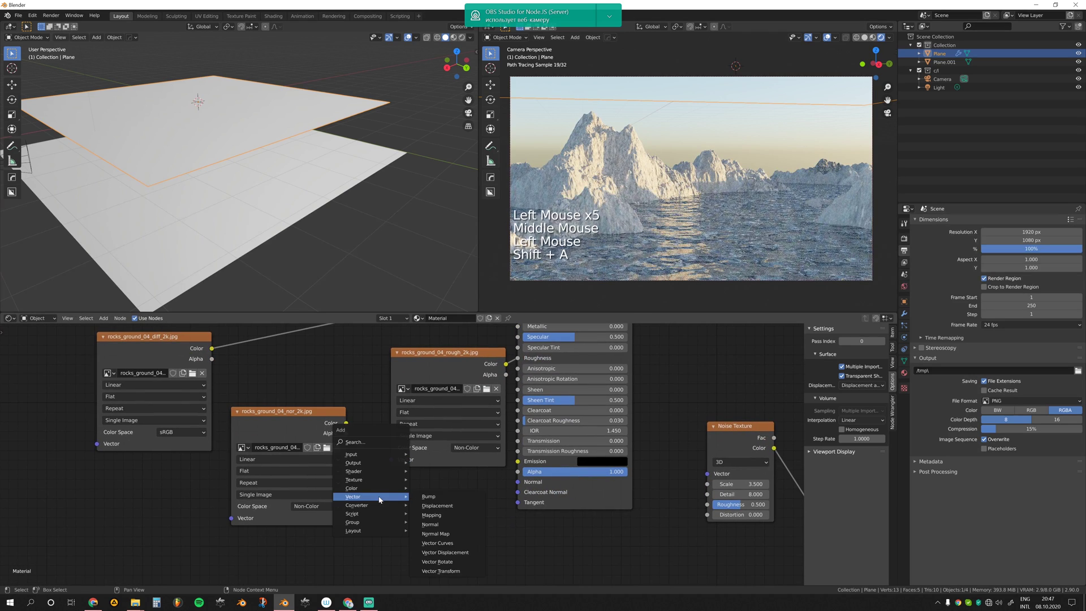
pyautogui.click(447, 534)
pyautogui.click(421, 486)
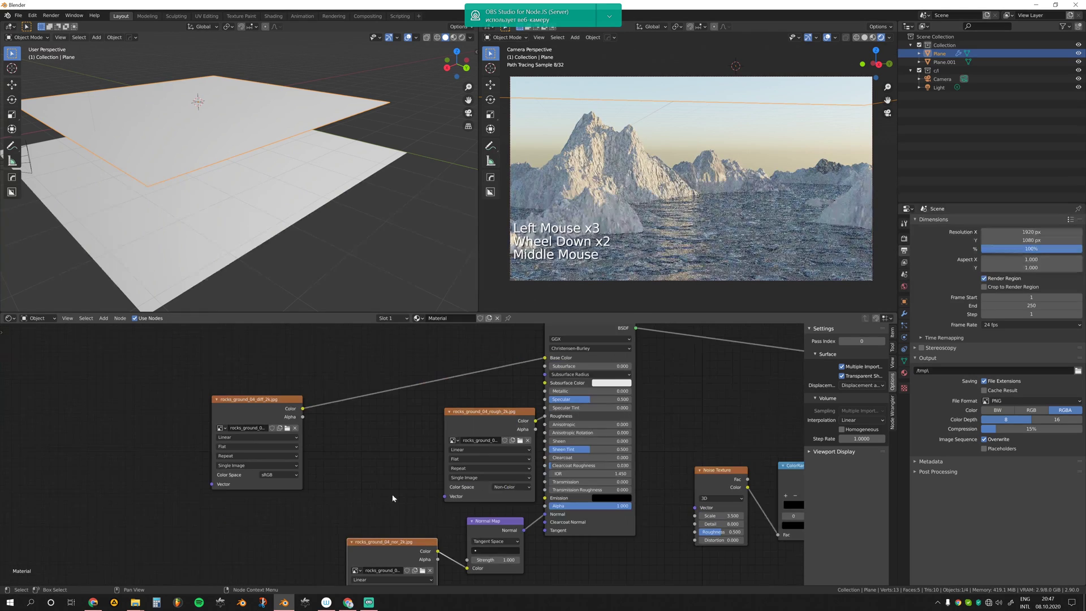
# - Add Texture Coordinate and Mapping nodes to the diffuse image and feed the same mapping to the roughness and normal images
pyautogui.click(249, 401)
pyautogui.hotkey('ctrl', 't')
pyautogui.moveTo(232, 413); pyautogui.dragTo(257, 399, button='middle')
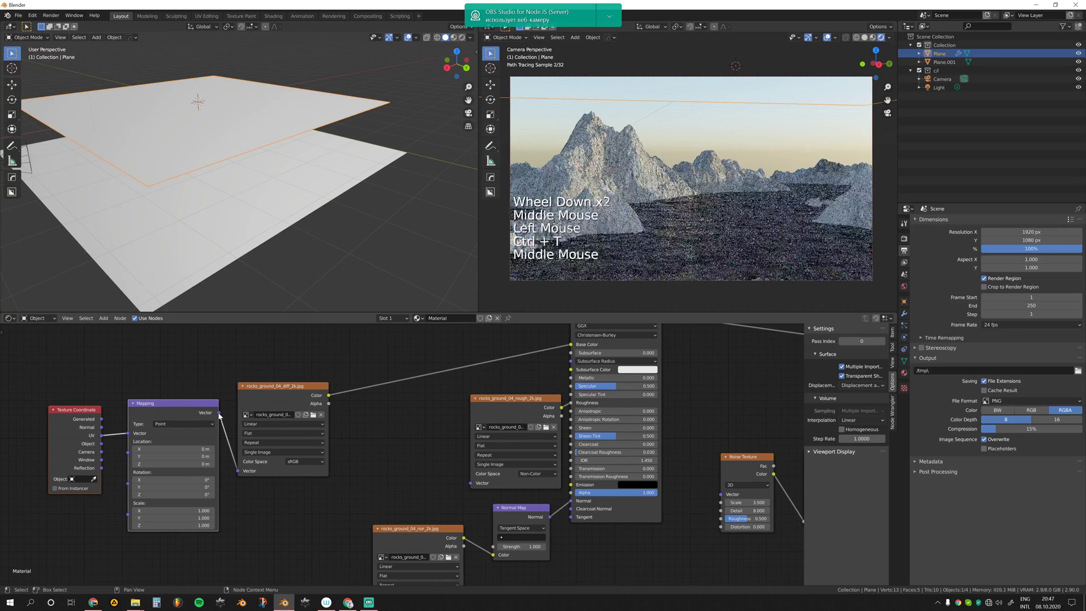
pyautogui.moveTo(219, 413); pyautogui.dragTo(470, 483)
pyautogui.moveTo(396, 458); pyautogui.dragTo(417, 400, button='middle')
pyautogui.moveTo(240, 355); pyautogui.dragTo(396, 561)
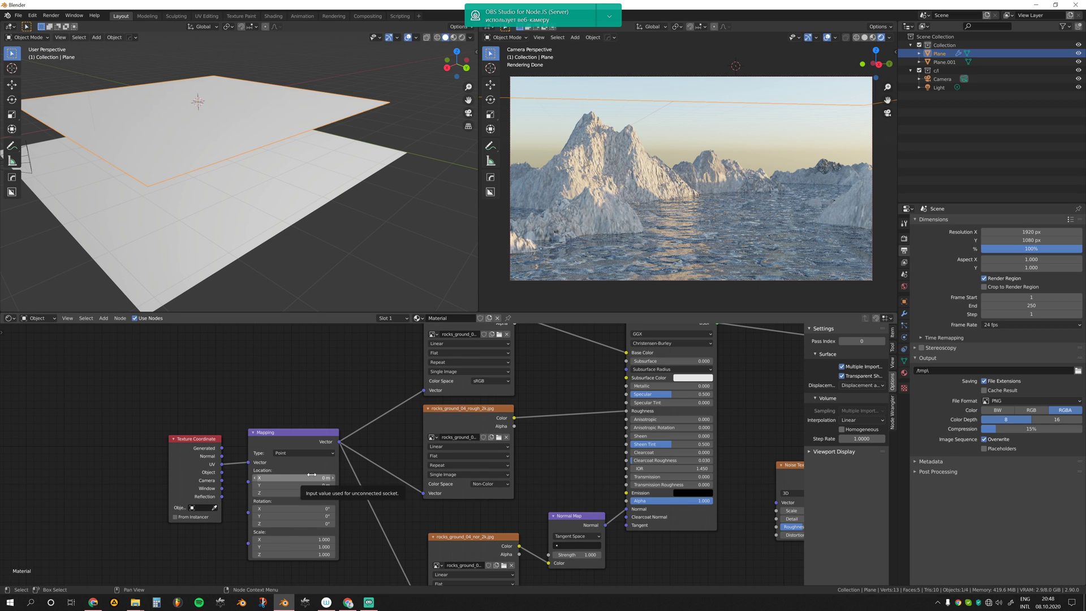
# - Feed the Mapping node from the Object texture coordinates and set the diffuse, roughness and normal rock images to Box projection
pyautogui.moveTo(222, 472); pyautogui.dragTo(248, 462)
pyautogui.click(300, 453)
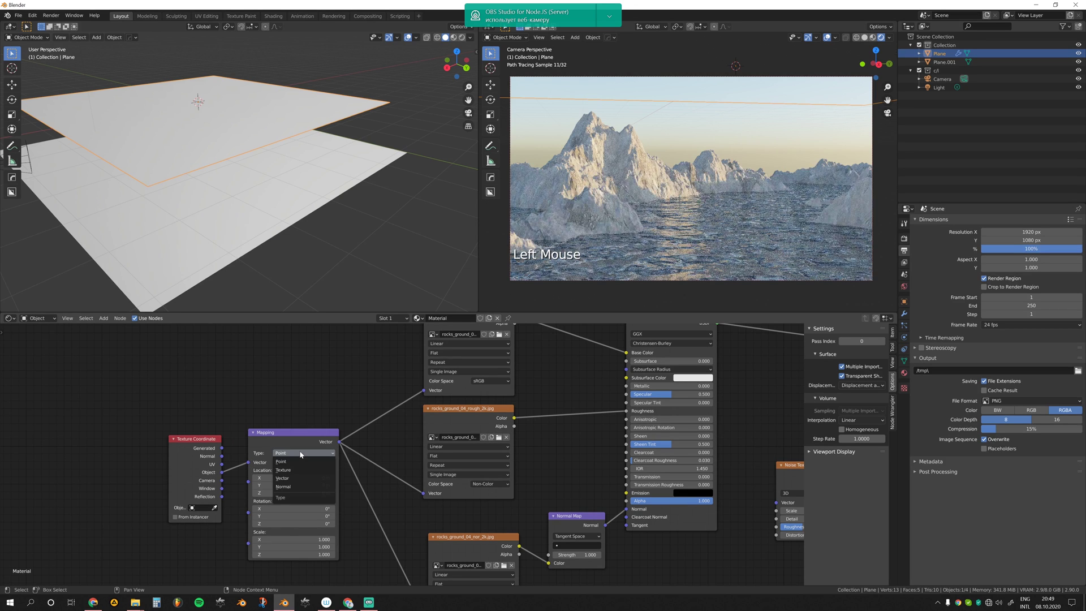
pyautogui.moveTo(308, 395); pyautogui.dragTo(257, 422, button='middle')
pyautogui.click(400, 380)
pyautogui.click(401, 396)
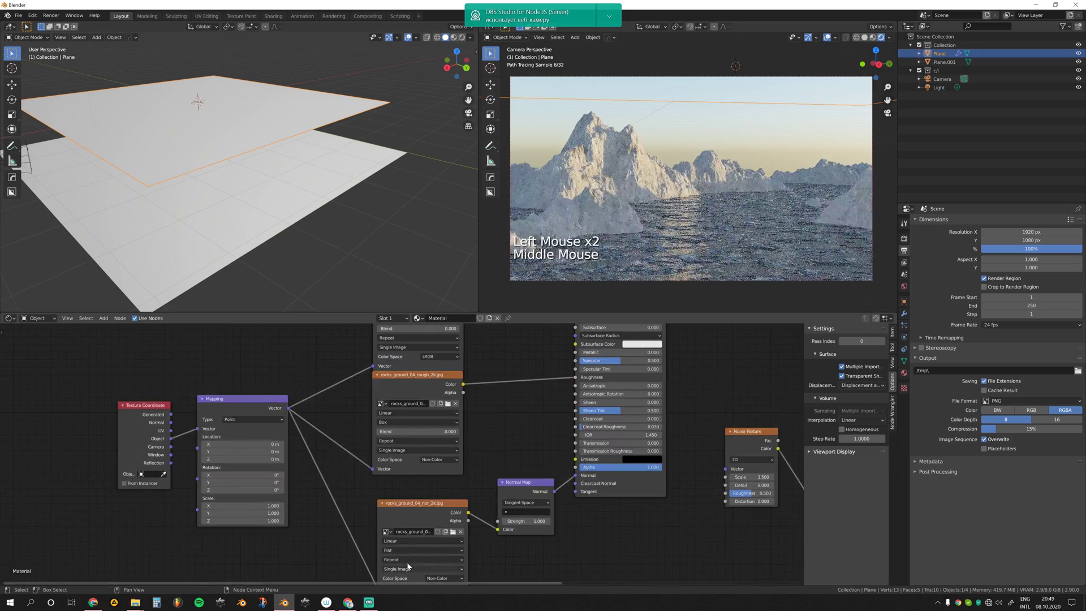
pyautogui.click(410, 550)
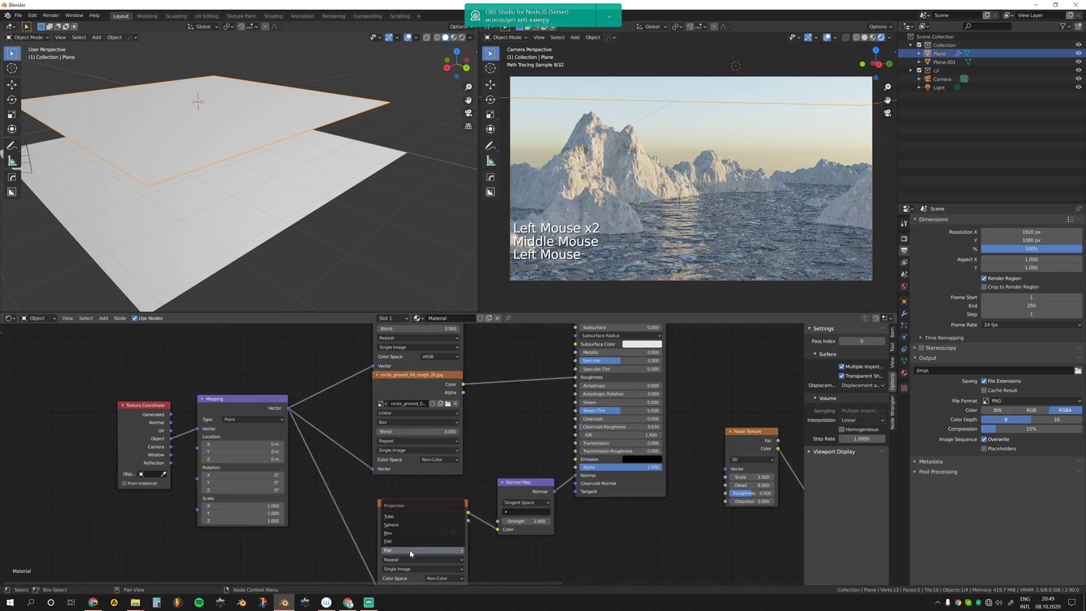
pyautogui.click(407, 539)
# - Set the terrain Mapping node's scale to 1.17 on all three axes
pyautogui.scroll(2, 575, 154)
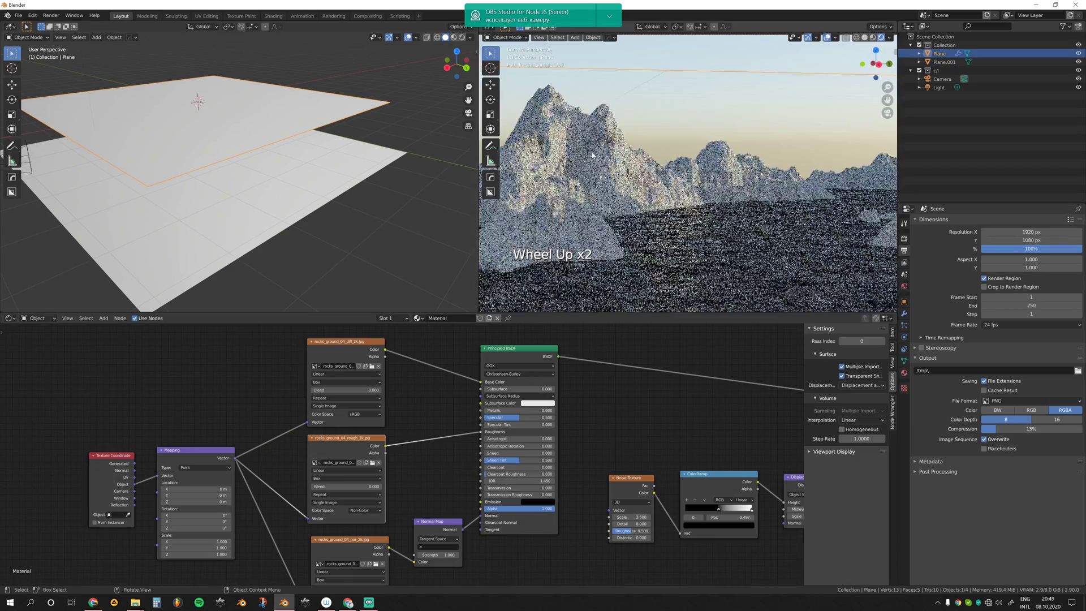
pyautogui.keyDown('shift'); pyautogui.moveTo(576, 154); pyautogui.dragTo(633, 161, button='middle'); pyautogui.keyUp('shift')
pyautogui.scroll(1, 634, 162)
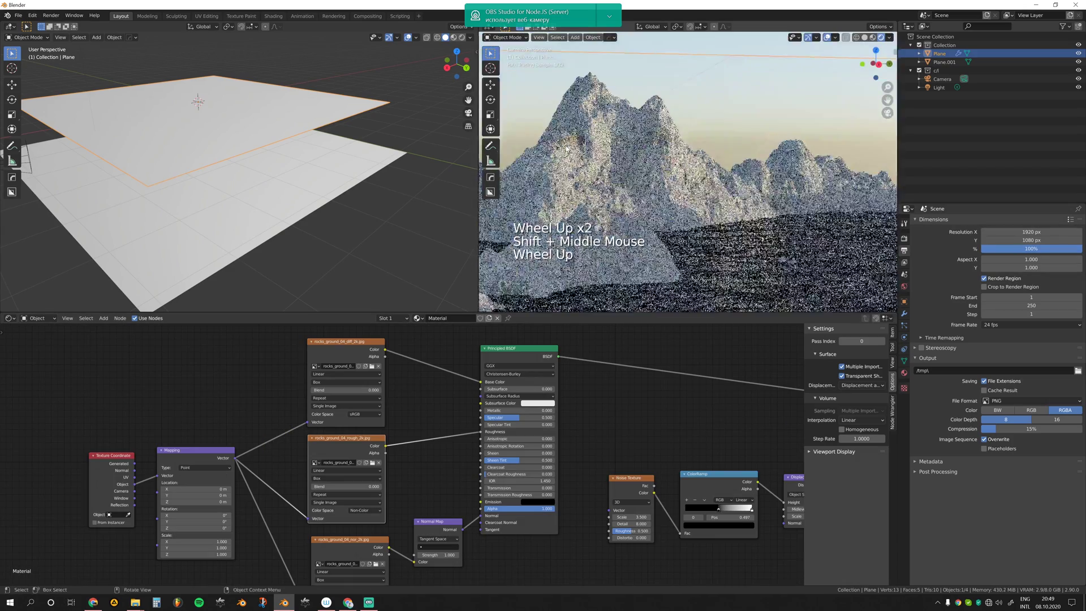
pyautogui.moveTo(170, 526); pyautogui.dragTo(270, 455, button='middle')
pyautogui.scroll(2, 260, 492)
pyautogui.moveTo(259, 485)
pyautogui.mouseDown()
pyautogui.moveTo(260, 495)
pyautogui.moveTo(323, 502)
pyautogui.moveTo(259, 502)
pyautogui.mouseUp()
pyautogui.write('1.17')
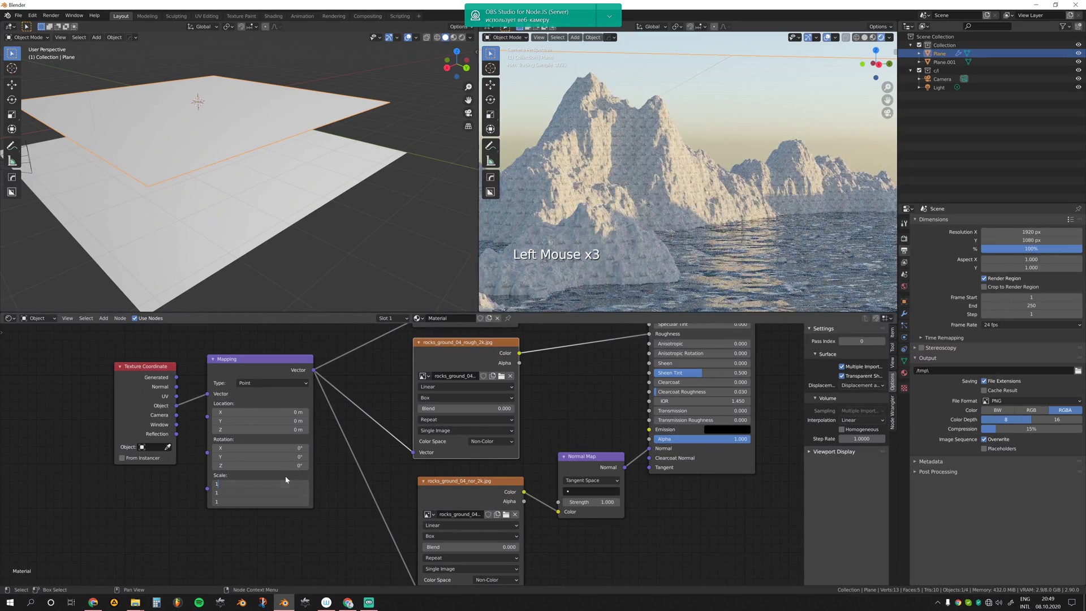
pyautogui.click(285, 476)
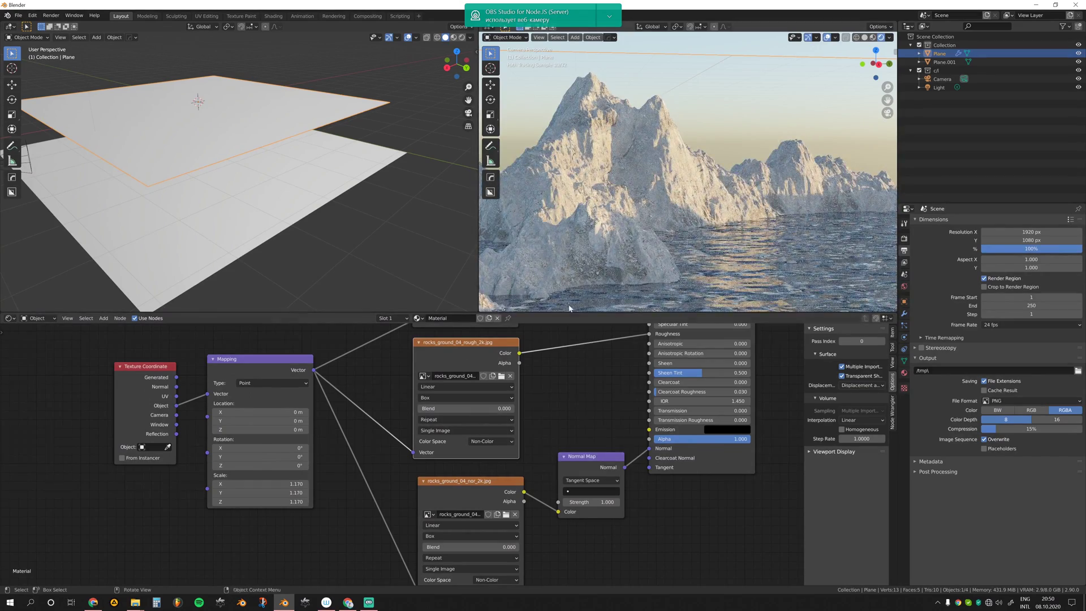
# - Set the scale of the Noise Texture driving the water plane's bump to 78.6
pyautogui.scroll(-3, 597, 182)
pyautogui.click(293, 212)
pyautogui.moveTo(741, 382); pyautogui.dragTo(453, 498, button='middle')
pyautogui.scroll(5, 521, 430)
pyautogui.moveTo(306, 480); pyautogui.dragTo(531, 481)
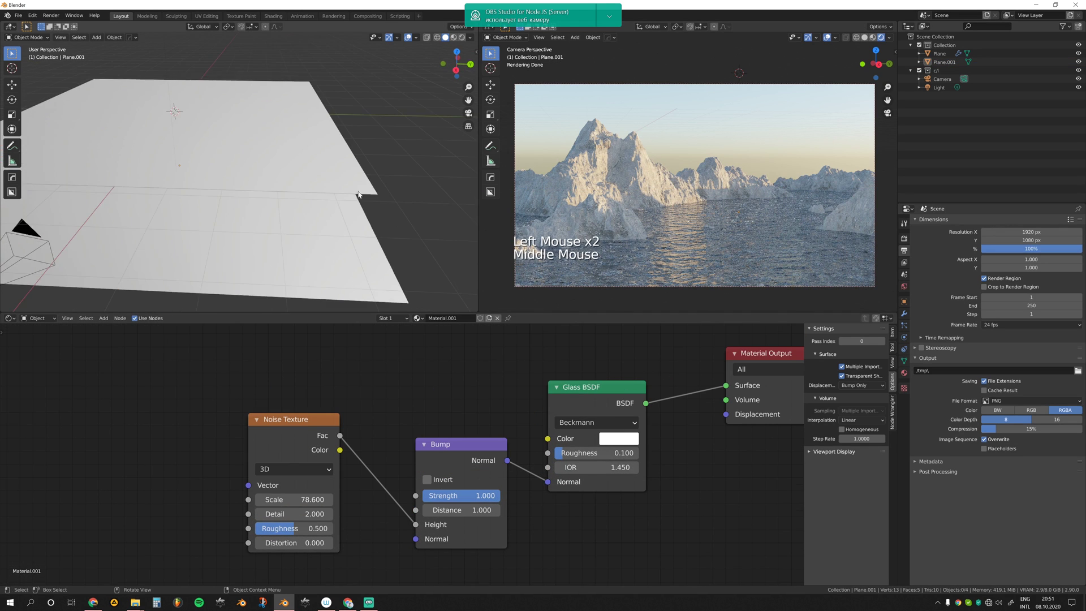
# - Add an empty and move it between the two planes, at the main mountain, as a focus target
pyautogui.moveTo(360, 195); pyautogui.dragTo(244, 220, button='middle')
pyautogui.moveTo(244, 220); pyautogui.dragTo(204, 224, button='middle')
pyautogui.hotkey('shift', 'a')
pyautogui.moveTo(206, 213)
pyautogui.moveTo(282, 230); pyautogui.dragTo(229, 266, button='middle')
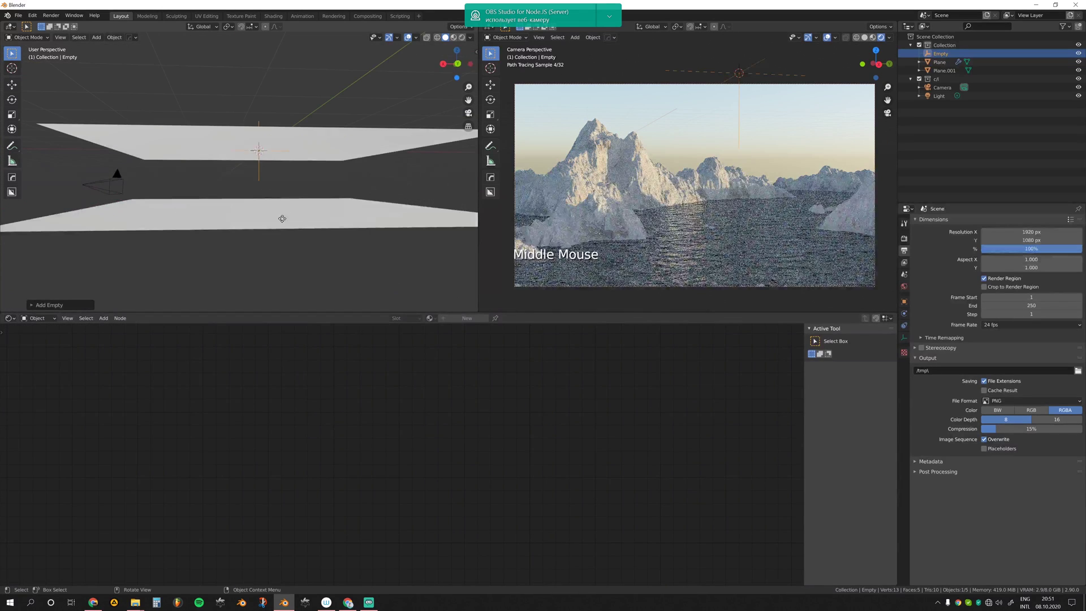
pyautogui.press('g')
pyautogui.click(315, 242)
# - Enable the camera's depth of field with the empty as Focus Object and F-Stop 1.2, and reposition the empty to adjust the focus point
pyautogui.click(100, 196)
pyautogui.click(904, 337)
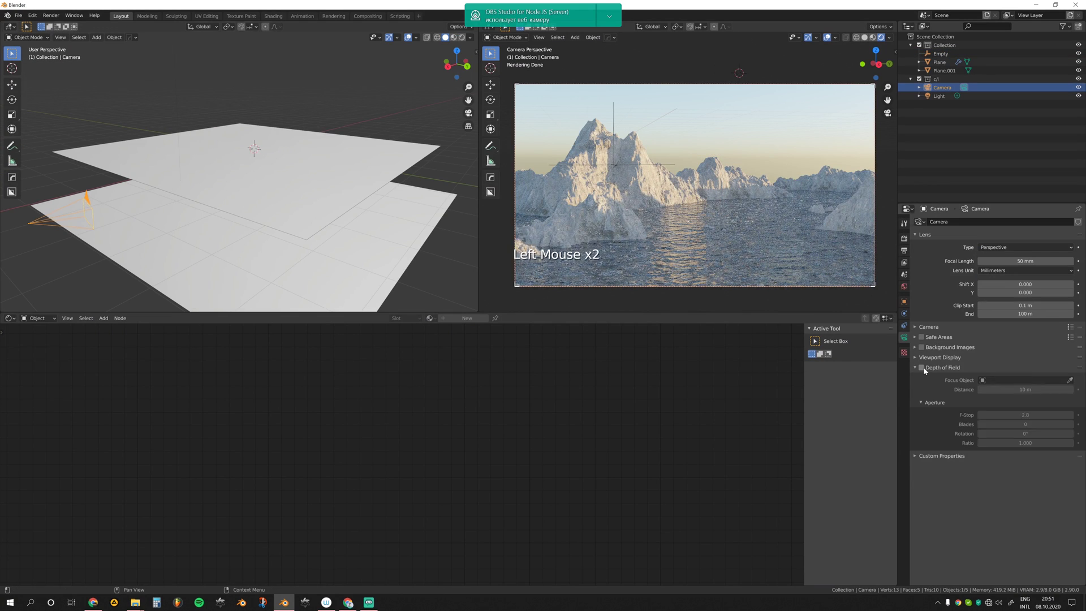
pyautogui.click(922, 367)
pyautogui.click(1024, 380)
pyautogui.click(1013, 400)
pyautogui.click(1025, 414)
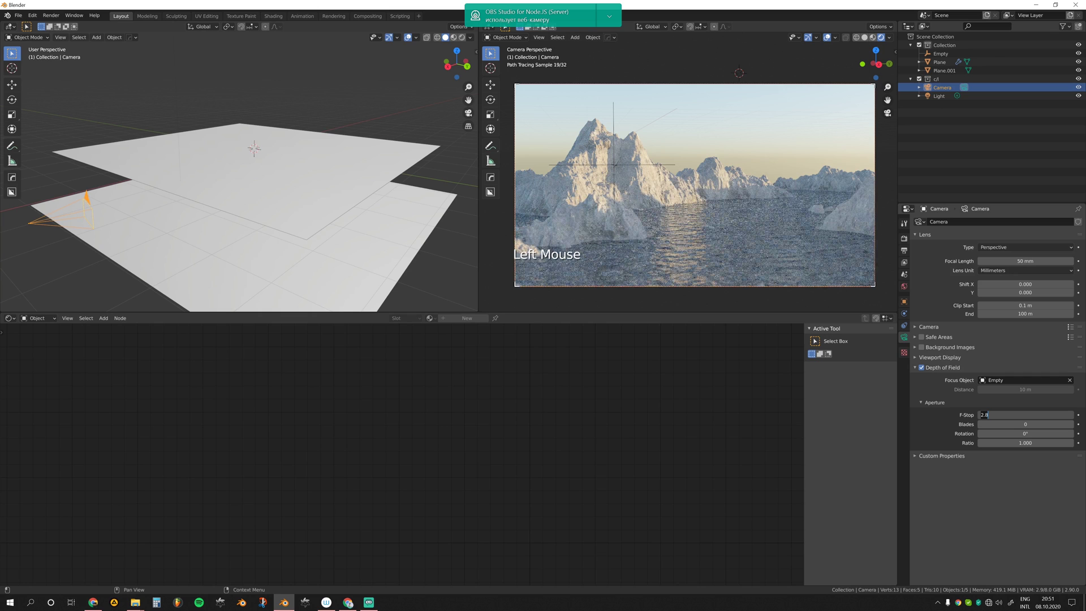
pyautogui.write('1.2')
pyautogui.press('Return')
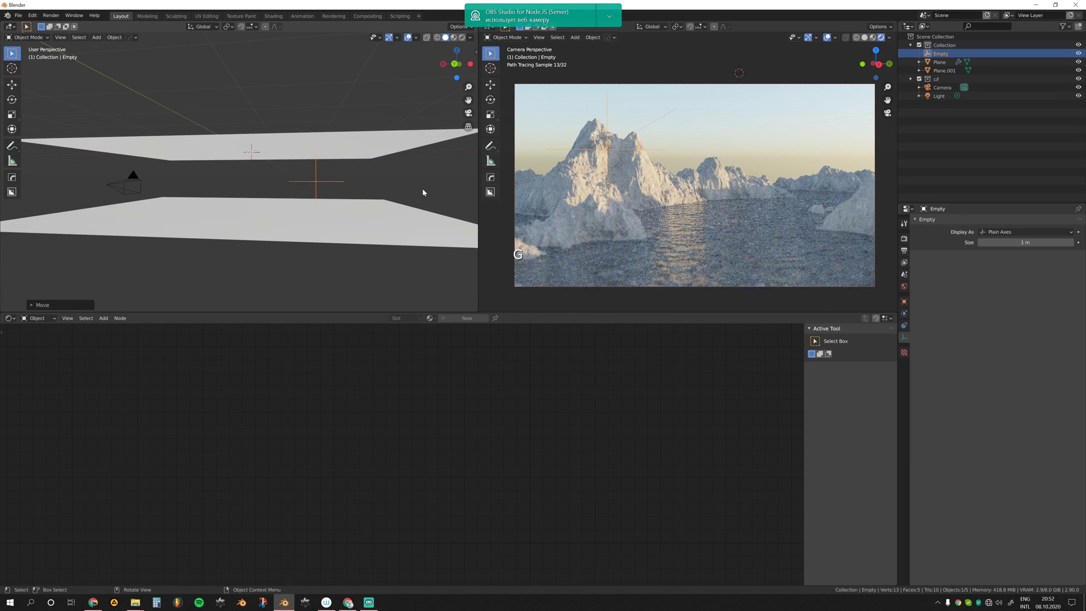
pyautogui.press('g')
pyautogui.click(397, 190)
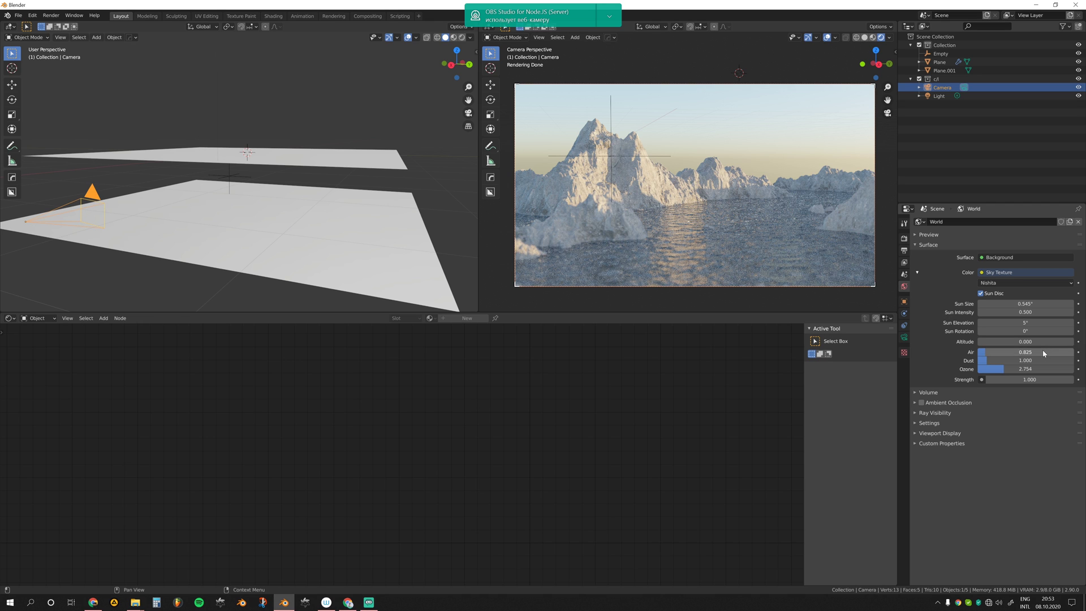
# - Set the sky texture's Sun Rotation to 12.6°
pyautogui.moveTo(1009, 331)
pyautogui.mouseDown()
pyautogui.moveTo(1020, 330)
pyautogui.moveTo(1004, 331)
pyautogui.mouseUp()
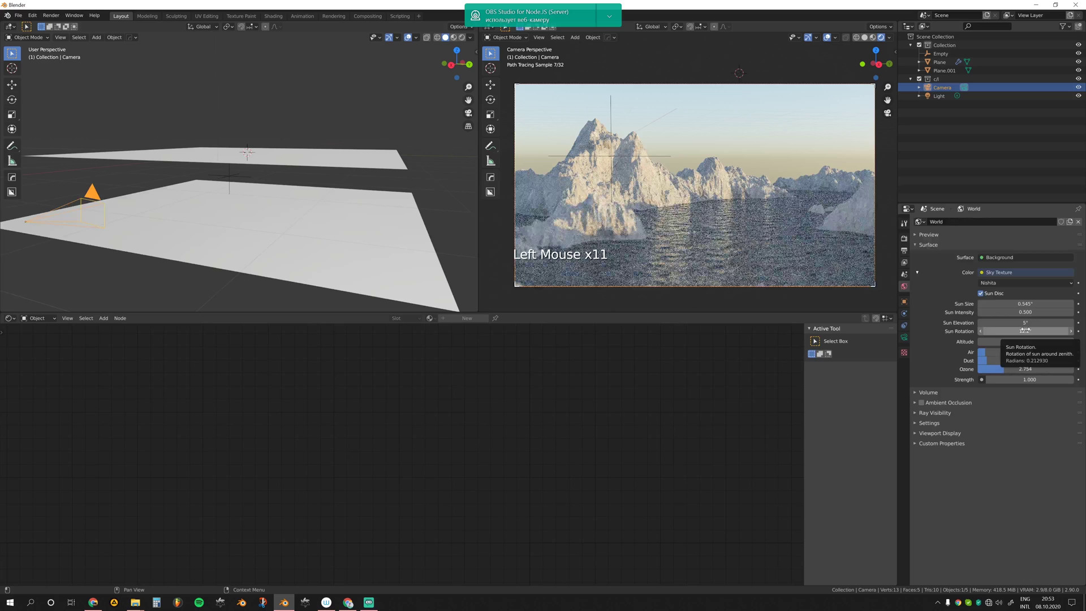
pyautogui.moveTo(1025, 331); pyautogui.dragTo(1026, 331)
# - Reframe the camera with Camera to View so the main peak sits closer to the centre, and set the sky texture's Ozone to 3.807
pyautogui.press('n')
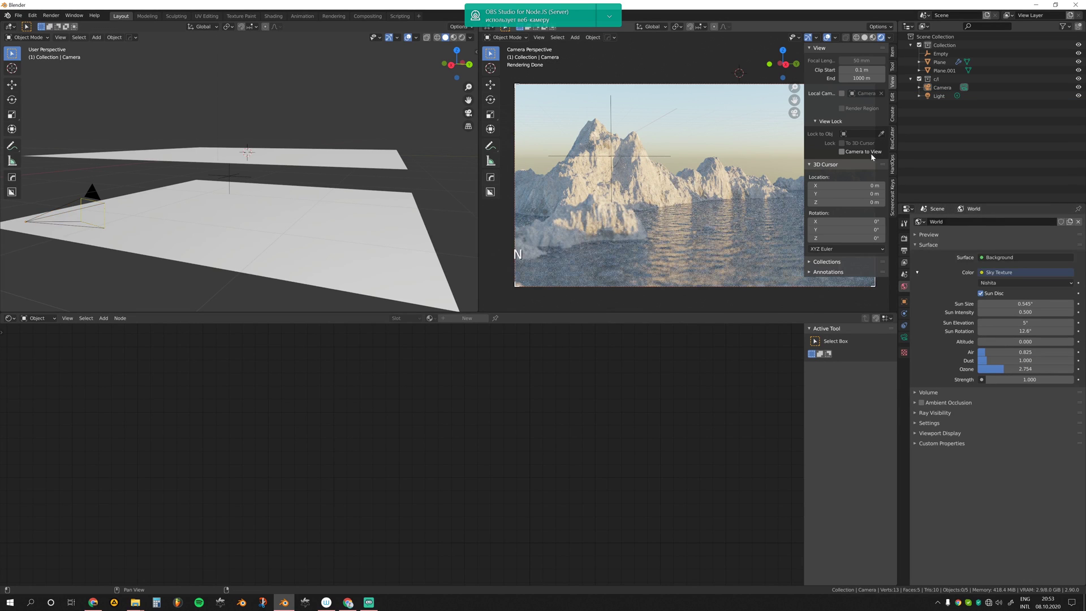
pyautogui.click(857, 152)
pyautogui.press('n')
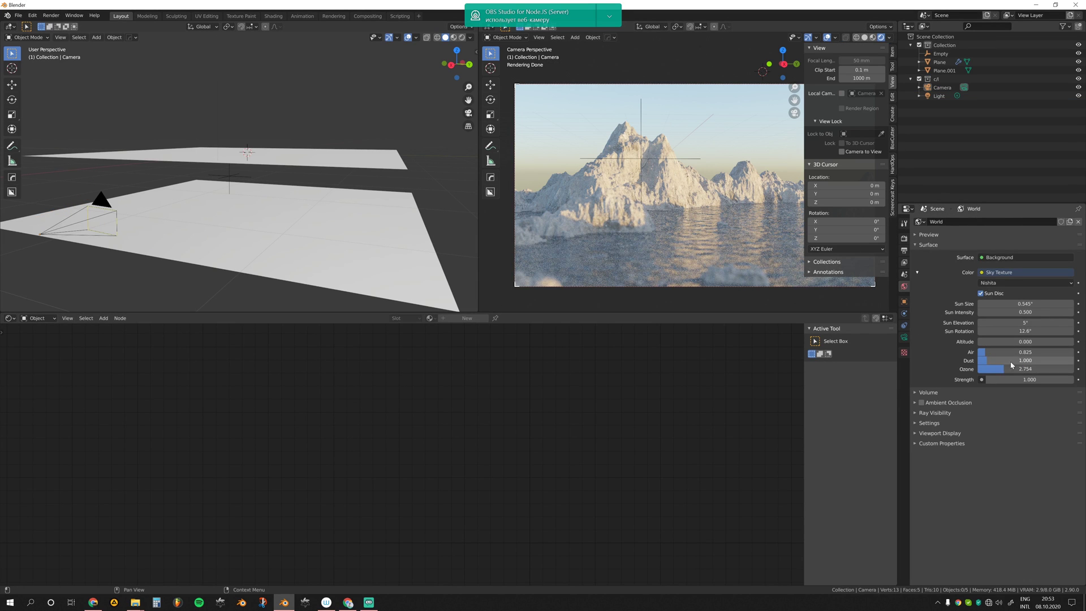
pyautogui.moveTo(1012, 366); pyautogui.dragTo(1022, 367)
pyautogui.press('n')
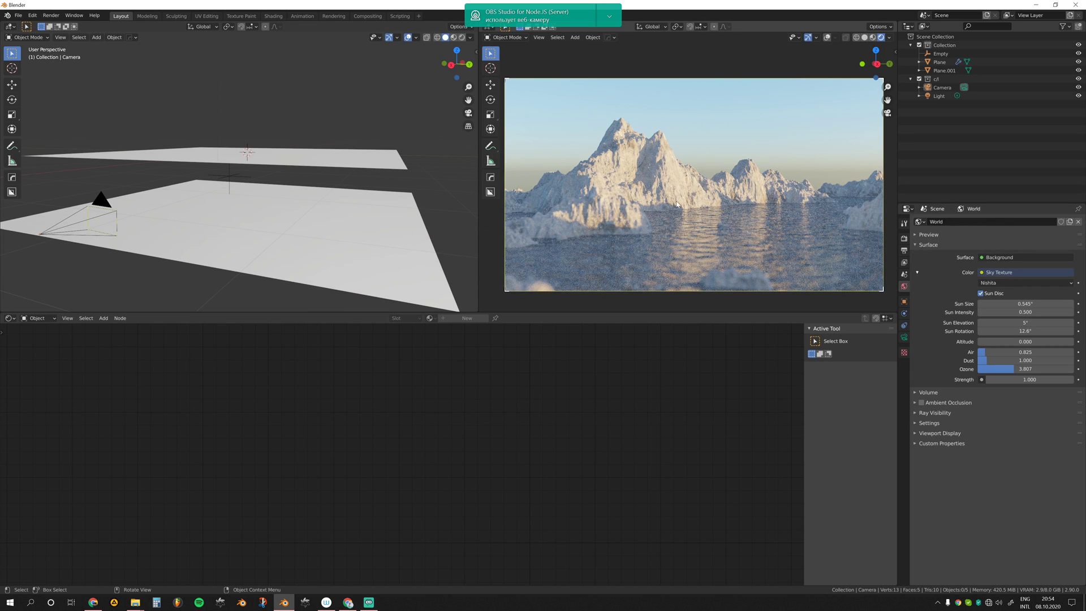
# - Render the image and show the Render Layers result as a compositor backdrop through a Viewer node
pyautogui.press('F12')
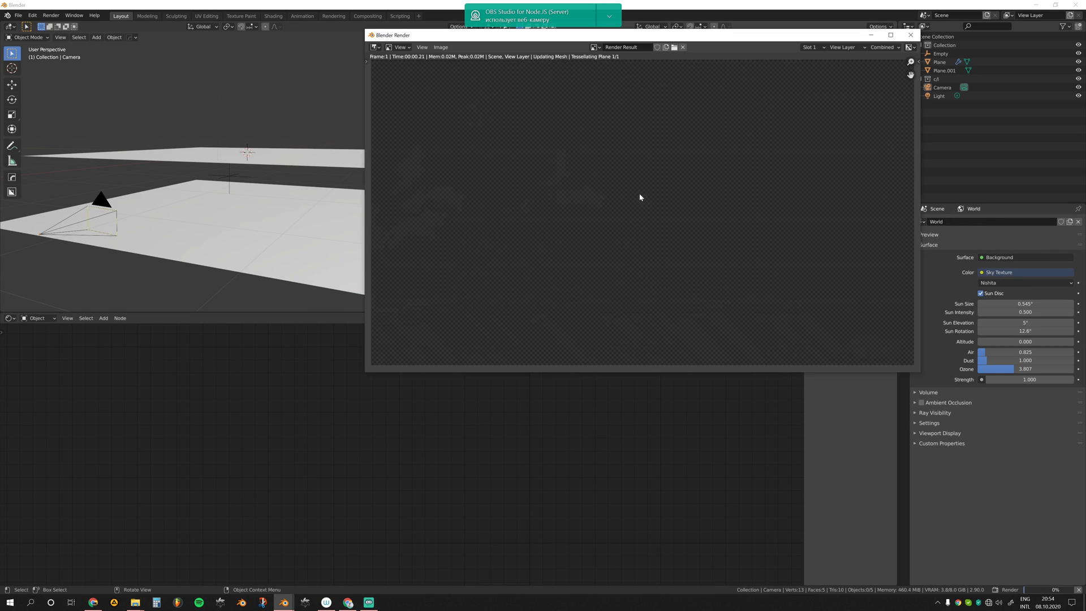
pyautogui.click(355, 30)
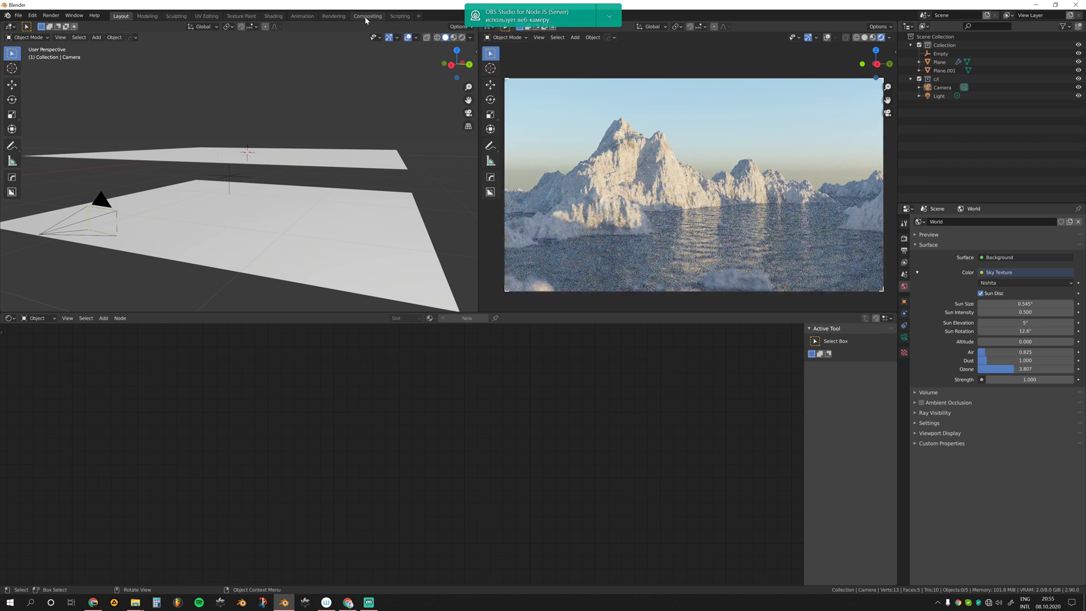
pyautogui.click(366, 17)
pyautogui.moveTo(564, 224); pyautogui.dragTo(573, 315, button='middle')
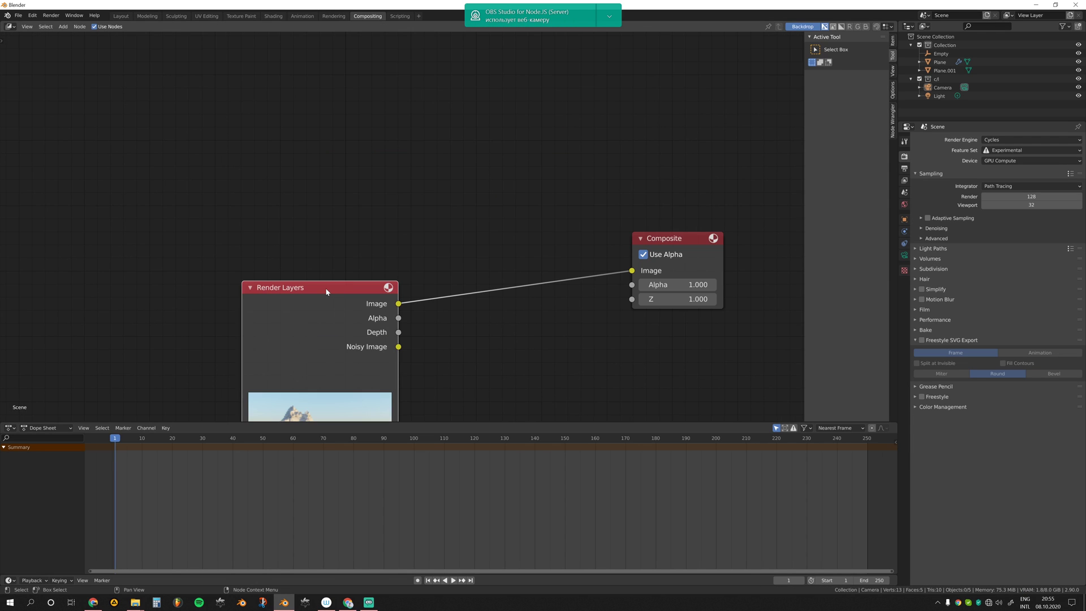
pyautogui.keyDown('ctrl'); pyautogui.keyDown('shift'); pyautogui.click(326, 291); pyautogui.keyUp('shift'); pyautogui.keyUp('ctrl')
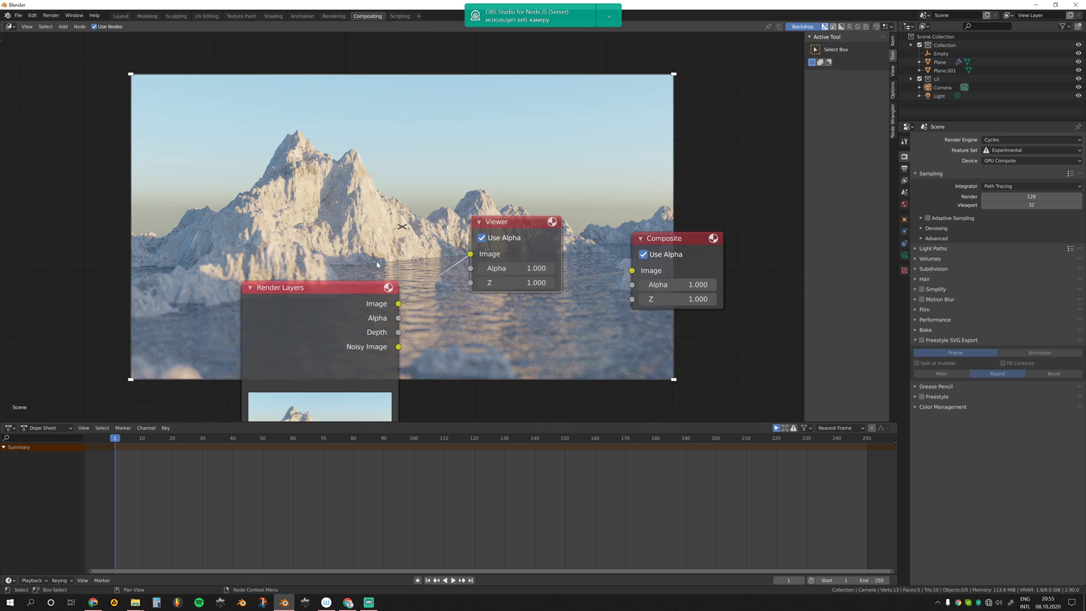
# - Insert a Glare node between Render Layers and Composite and send its output to the Viewer node
pyautogui.hotkey('shift', 'a')
pyautogui.moveTo(432, 291)
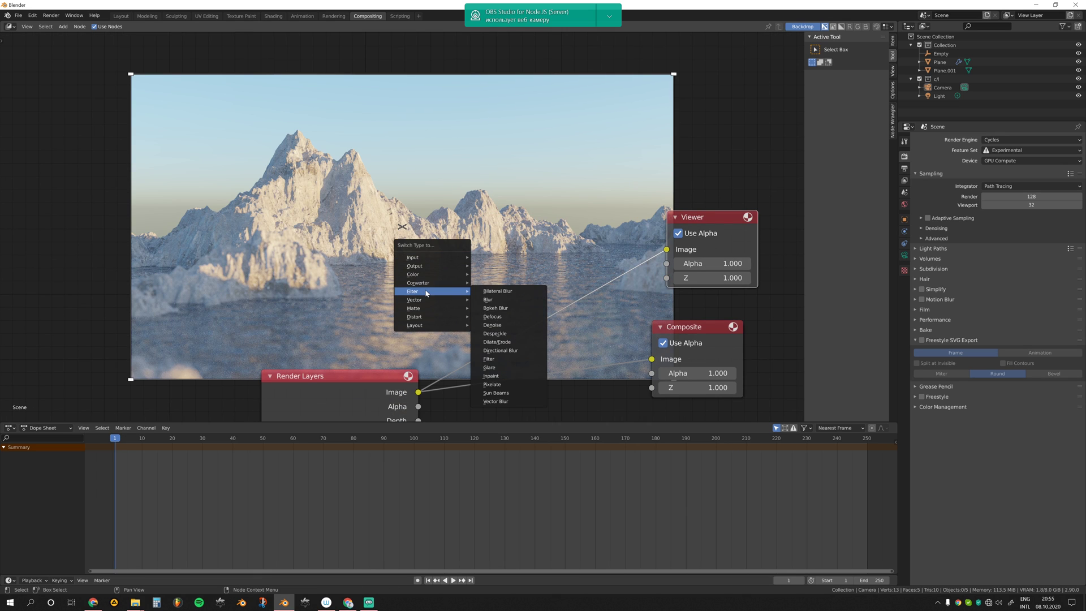
pyautogui.click(495, 368)
pyautogui.moveTo(717, 233); pyautogui.dragTo(529, 307)
pyautogui.moveTo(528, 307); pyautogui.dragTo(511, 252, button='middle')
pyautogui.keyDown('ctrl'); pyautogui.keyDown('shift'); pyautogui.click(507, 238); pyautogui.keyUp('shift'); pyautogui.keyUp('ctrl')
# - Set the Glare node to Fog Glow with a Mix of 0.1
pyautogui.click(507, 270)
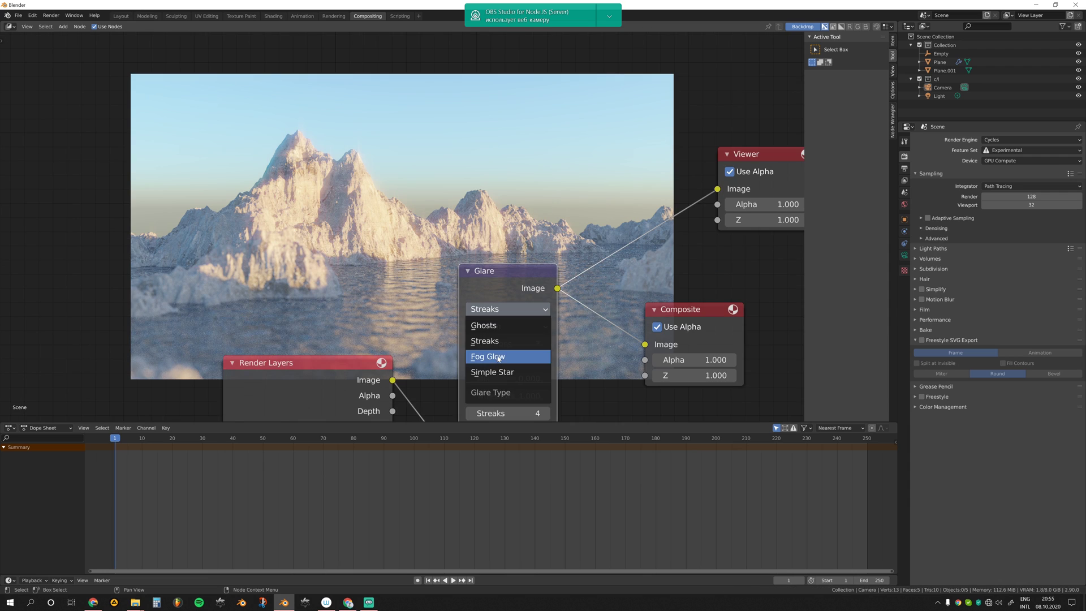
pyautogui.click(498, 360)
pyautogui.moveTo(459, 187); pyautogui.dragTo(509, 302, button='middle')
pyautogui.moveTo(557, 265); pyautogui.dragTo(507, 139, button='middle')
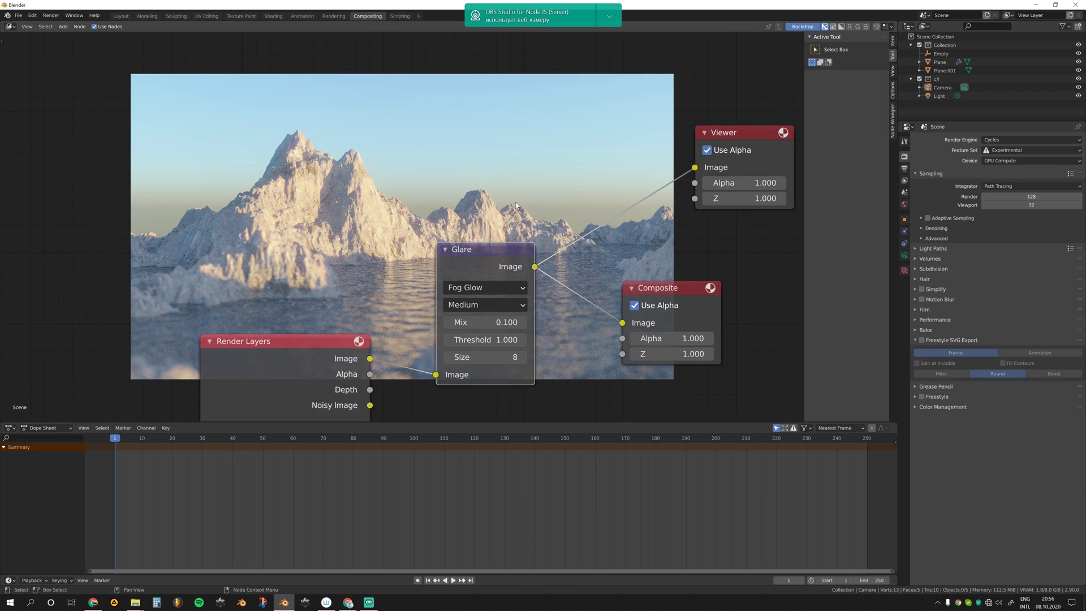